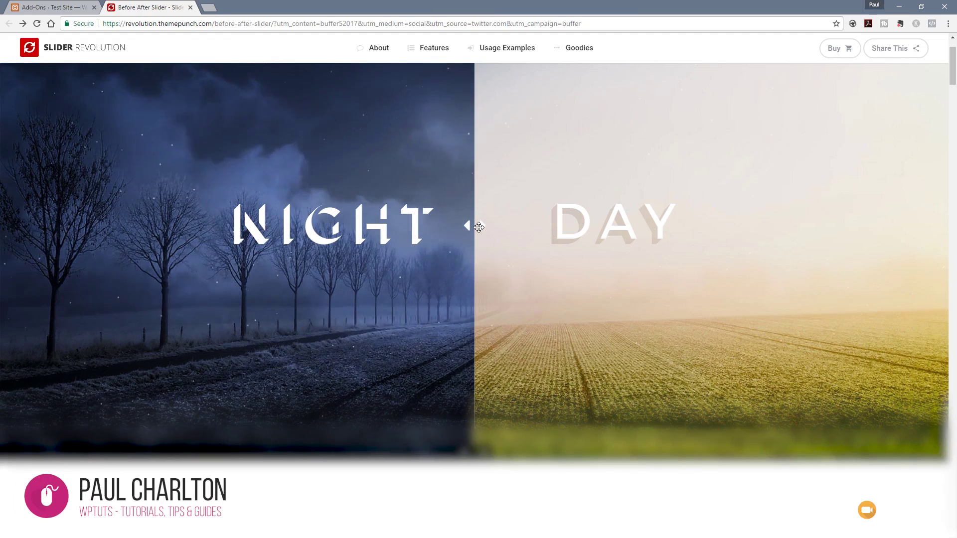
Move the divider on the Night/Day demo slider to compare its before and after images.
{"action": "left_click_drag", "start_coordinate": [478, 227], "coordinate": [473, 258]}
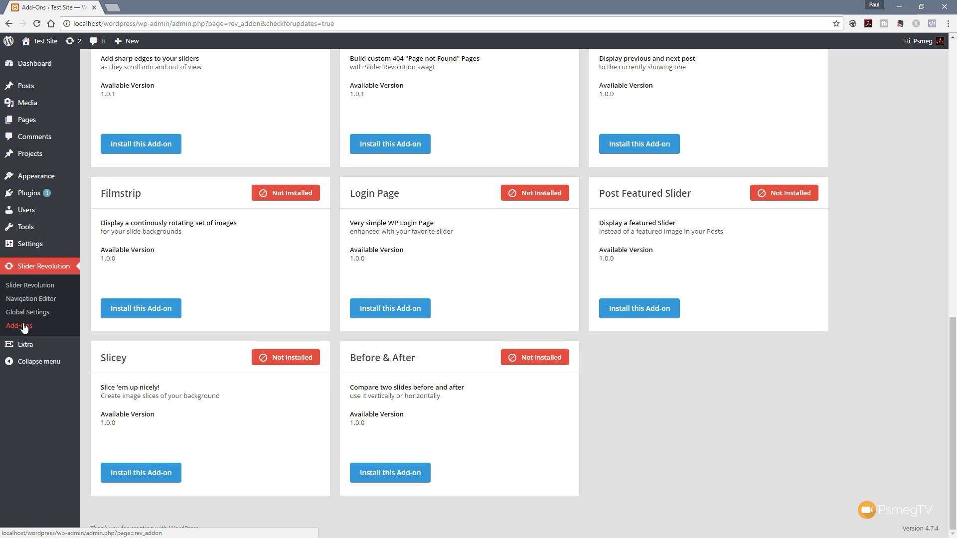
Install and activate the Before & After add-on for Slider Revolution.
{"action": "scroll", "coordinate": [889, 405], "scroll_direction": "up", "scroll_amount": 13}
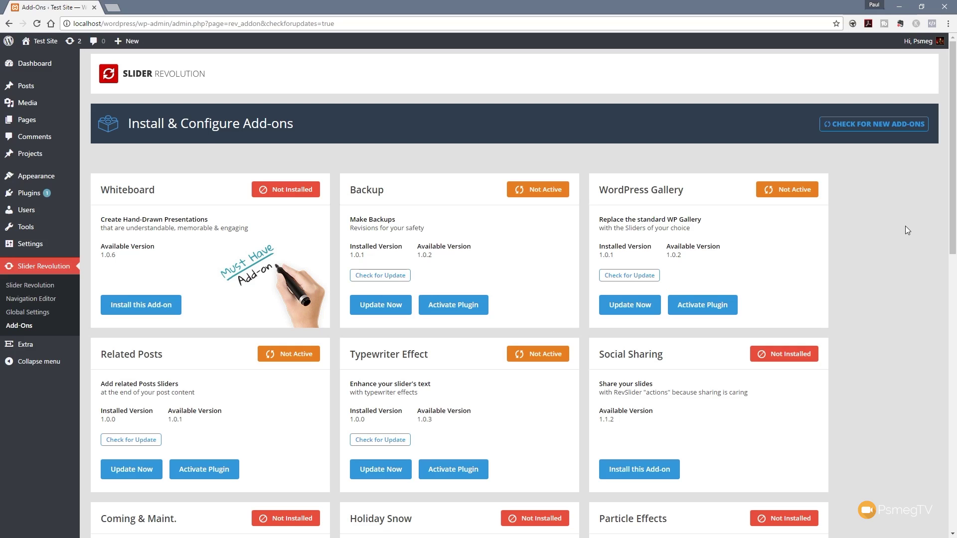
{"action": "scroll", "coordinate": [905, 229], "scroll_direction": "down", "scroll_amount": 13}
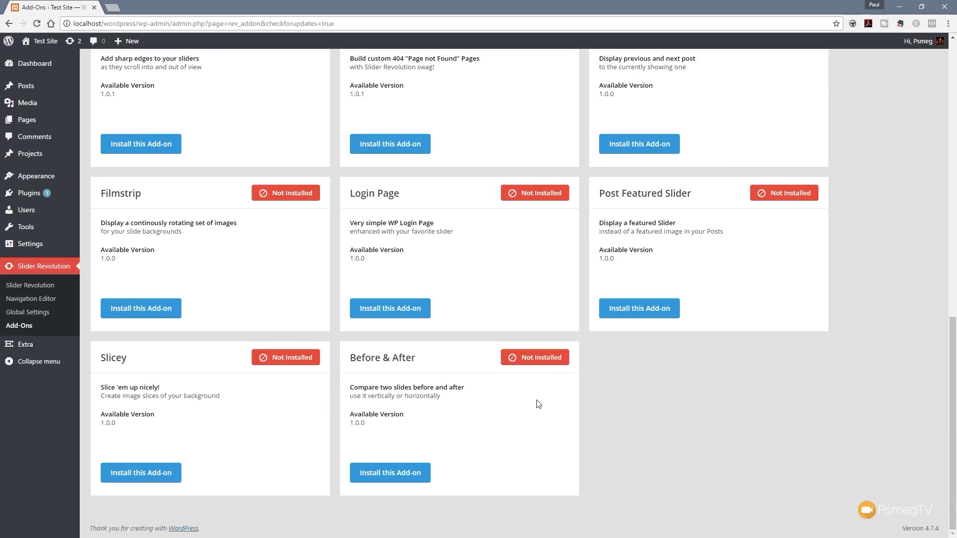
{"action": "left_click", "coordinate": [393, 479]}
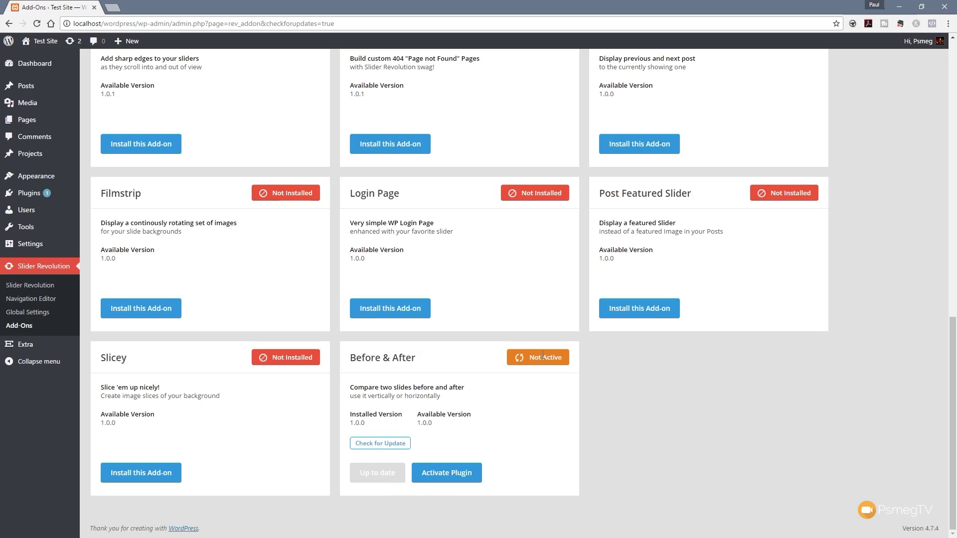
{"action": "left_click", "coordinate": [446, 474]}
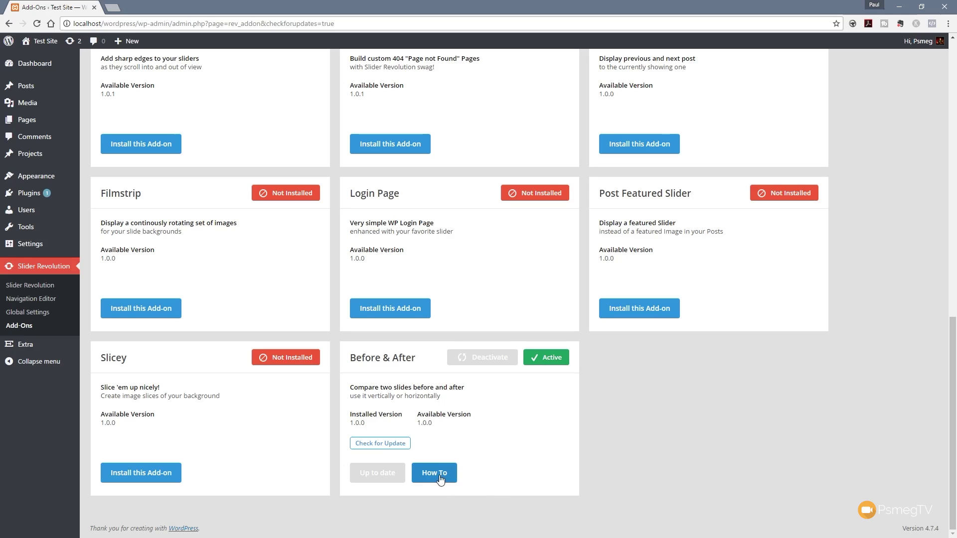
Read the how-to instructions for setting up the Before & After add-on.
{"action": "left_click", "coordinate": [440, 479]}
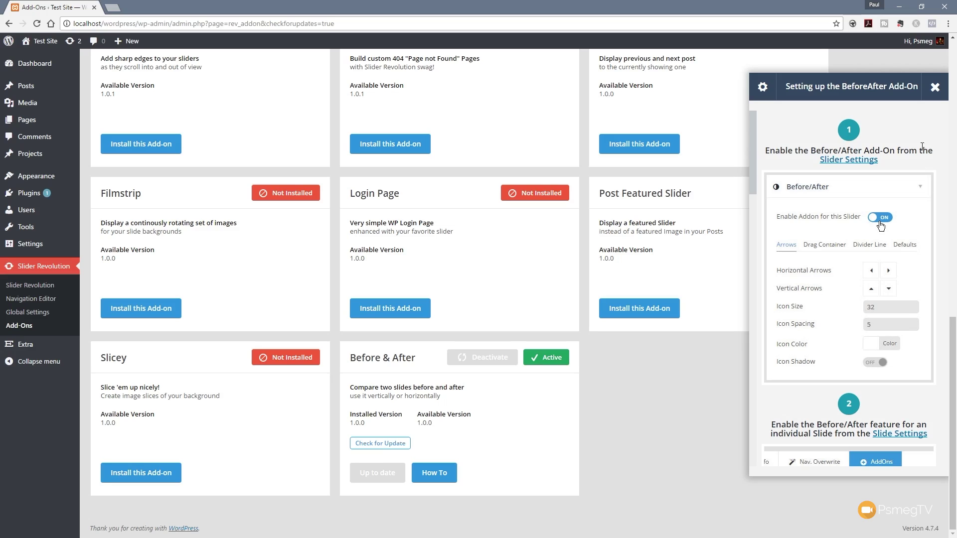
{"action": "scroll", "coordinate": [922, 222], "scroll_direction": "down", "scroll_amount": 3}
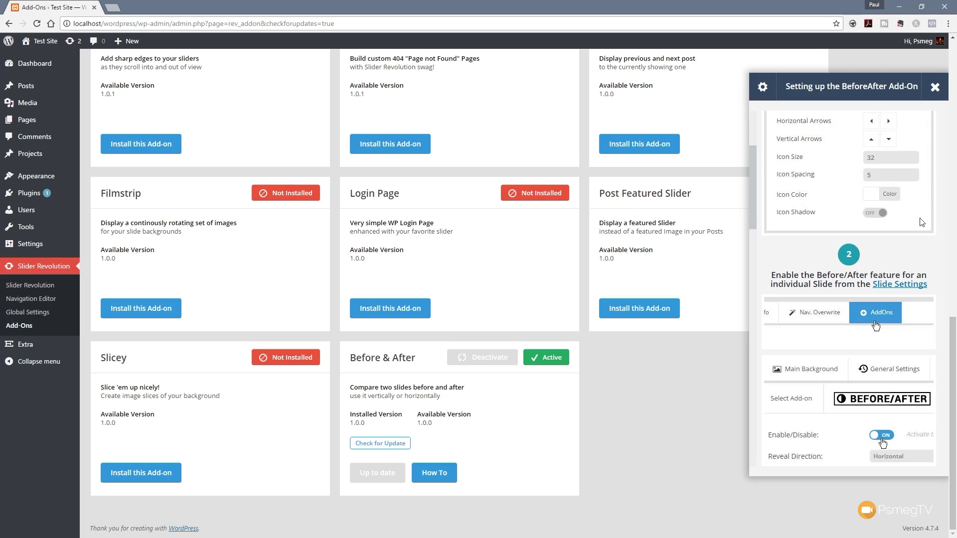
{"action": "left_click_drag", "start_coordinate": [750, 184], "coordinate": [779, 360]}
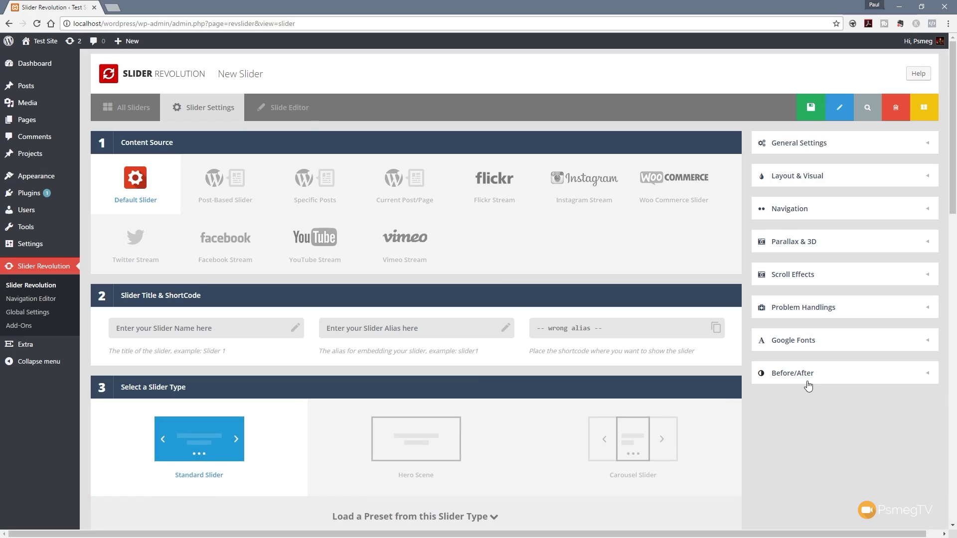
Enable the Before/After add-on in the new slider's settings.
{"action": "left_click", "coordinate": [859, 382]}
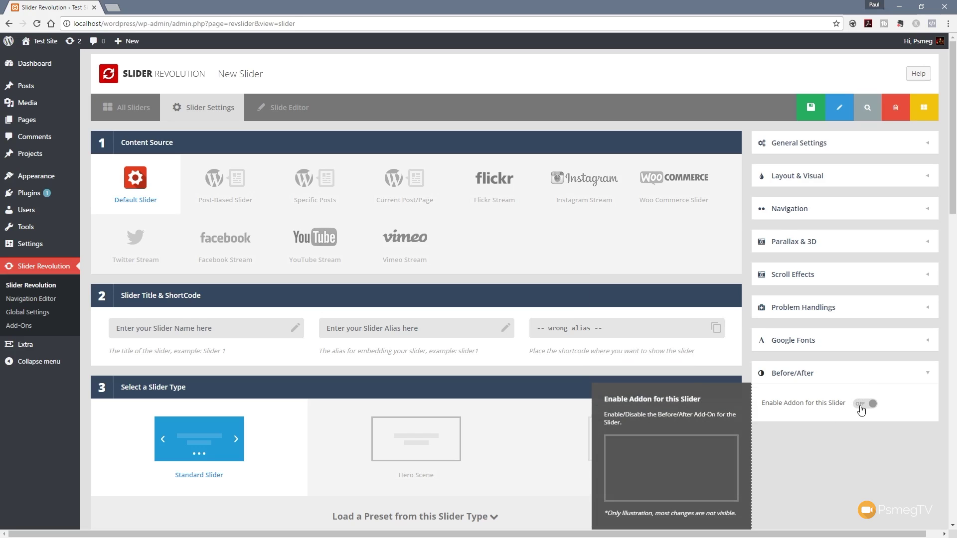
{"action": "left_click", "coordinate": [865, 404]}
{"action": "scroll", "coordinate": [889, 401], "scroll_direction": "down", "scroll_amount": 1}
{"action": "scroll", "coordinate": [887, 397], "scroll_direction": "down", "scroll_amount": 5}
{"action": "scroll", "coordinate": [867, 402], "scroll_direction": "up", "scroll_amount": 2}
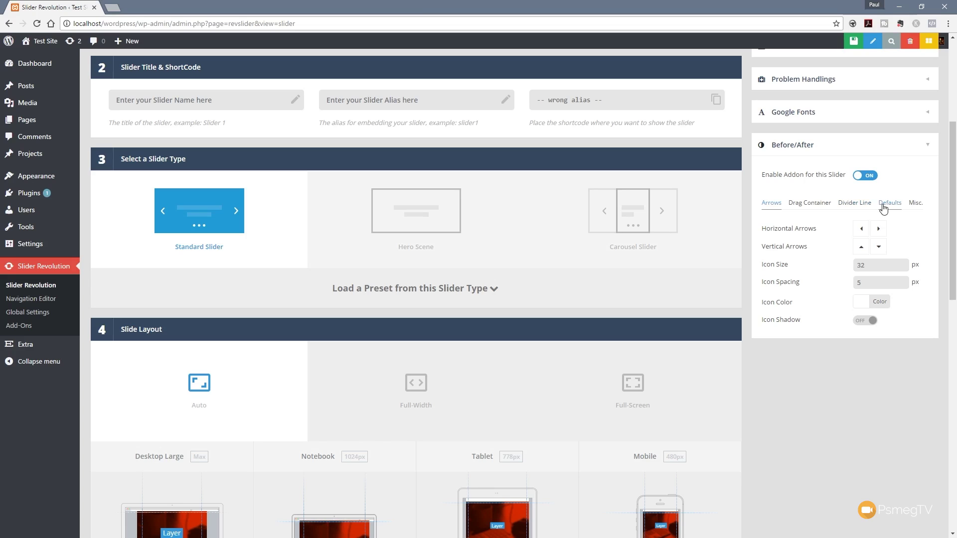
Review the add-on's arrow, drag container, divider line, default and miscellaneous options, including the available horizontal arrow icons.
{"action": "mouse_move", "coordinate": [813, 300]}
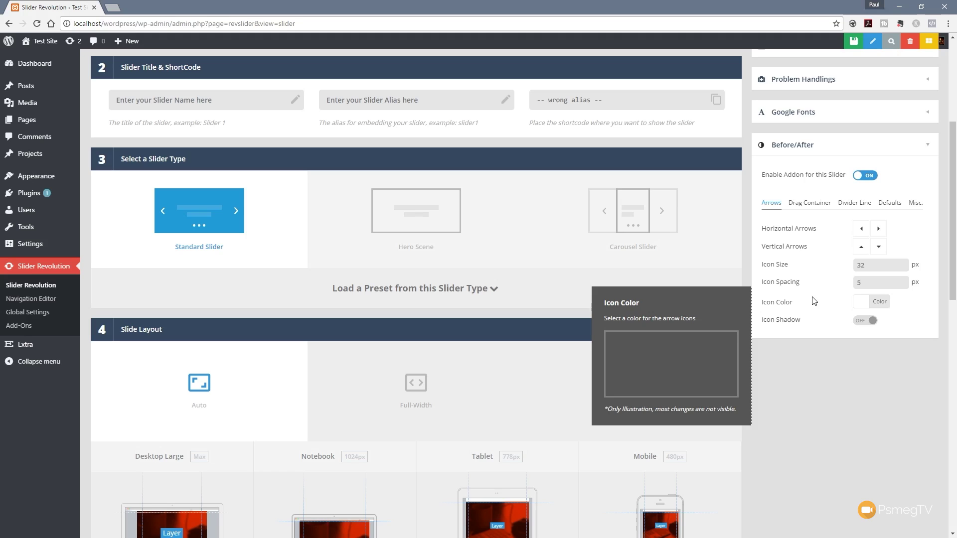
{"action": "mouse_move", "coordinate": [812, 237]}
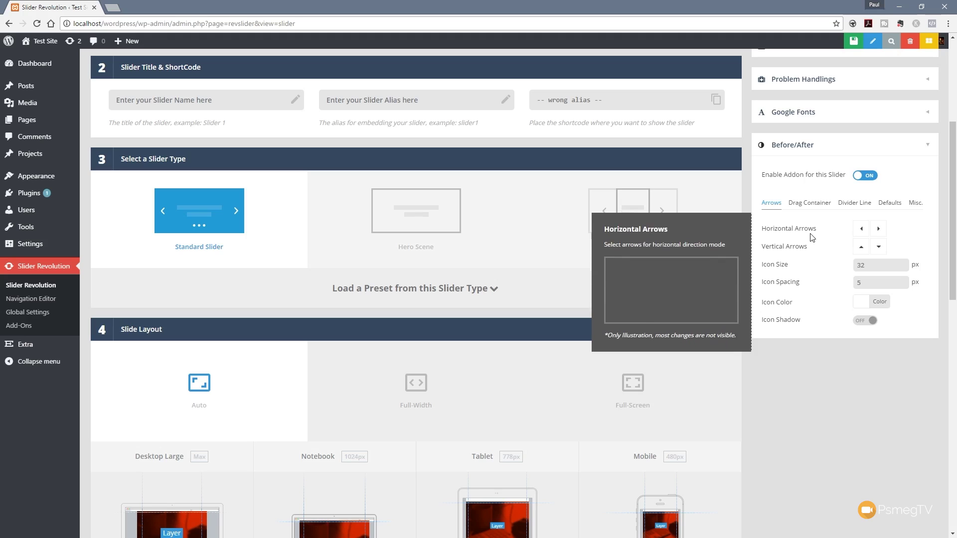
{"action": "left_click", "coordinate": [862, 229]}
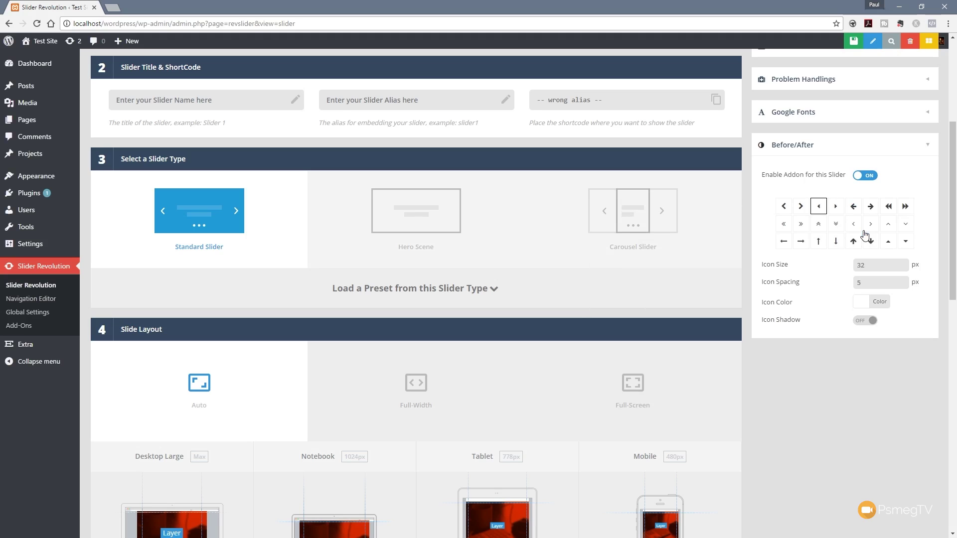
{"action": "mouse_move", "coordinate": [816, 264]}
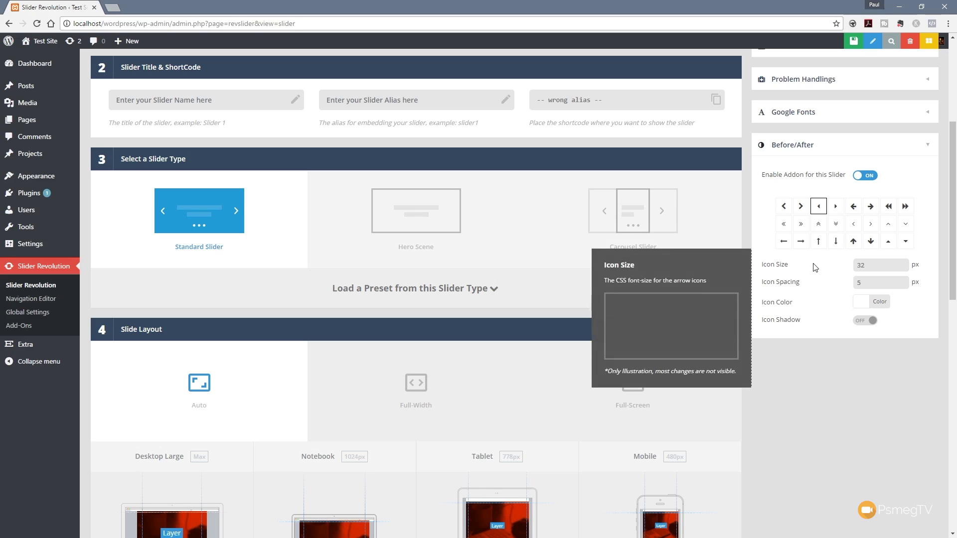
{"action": "left_click", "coordinate": [818, 206]}
{"action": "mouse_move", "coordinate": [873, 283]}
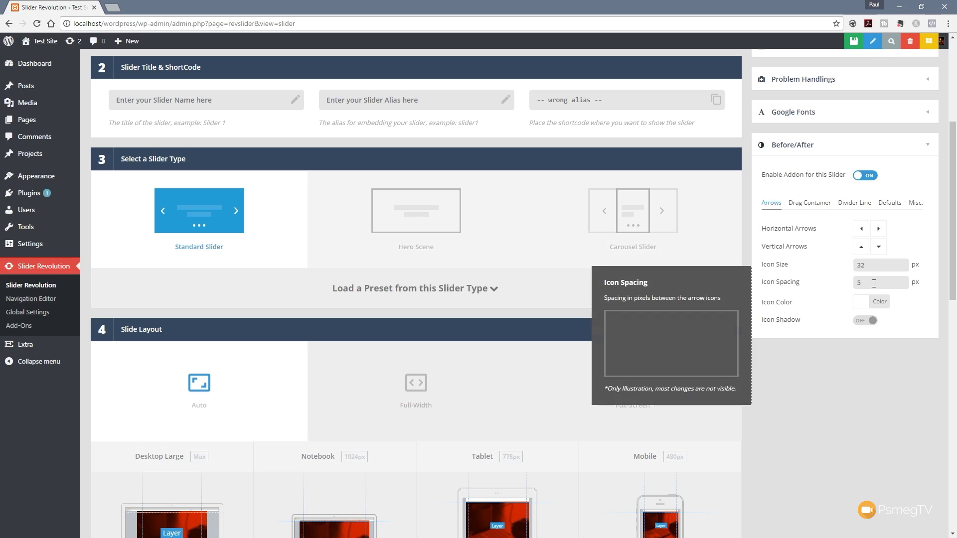
{"action": "left_click", "coordinate": [811, 204]}
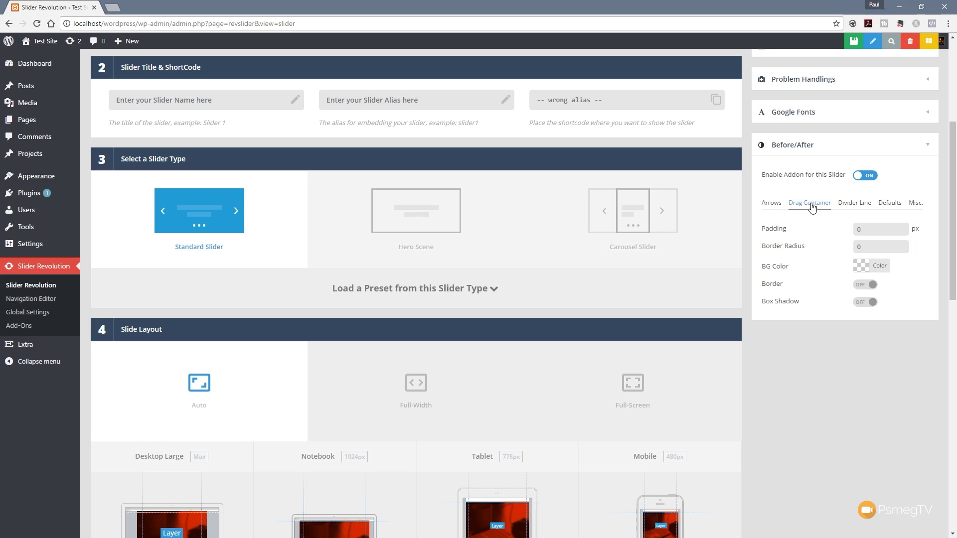
{"action": "left_click", "coordinate": [855, 209]}
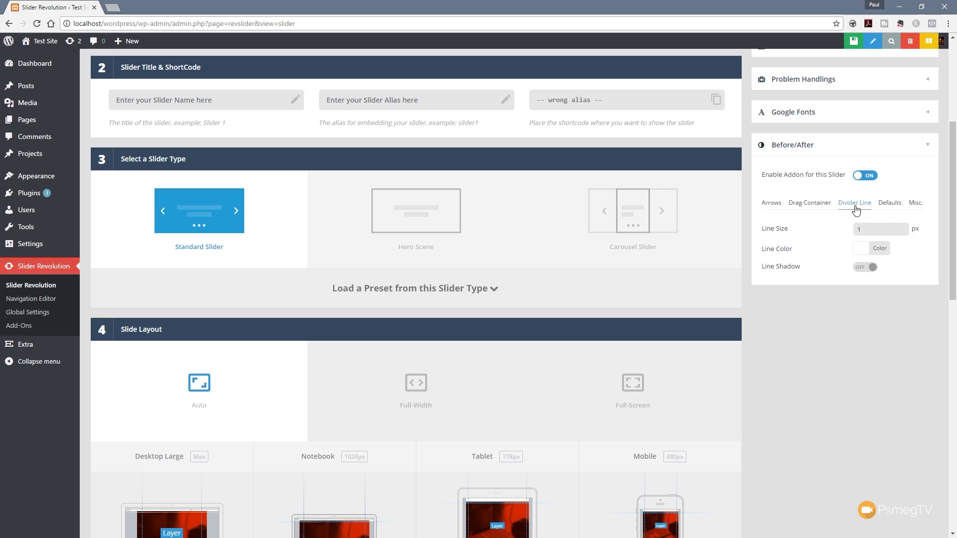
{"action": "left_click", "coordinate": [889, 208]}
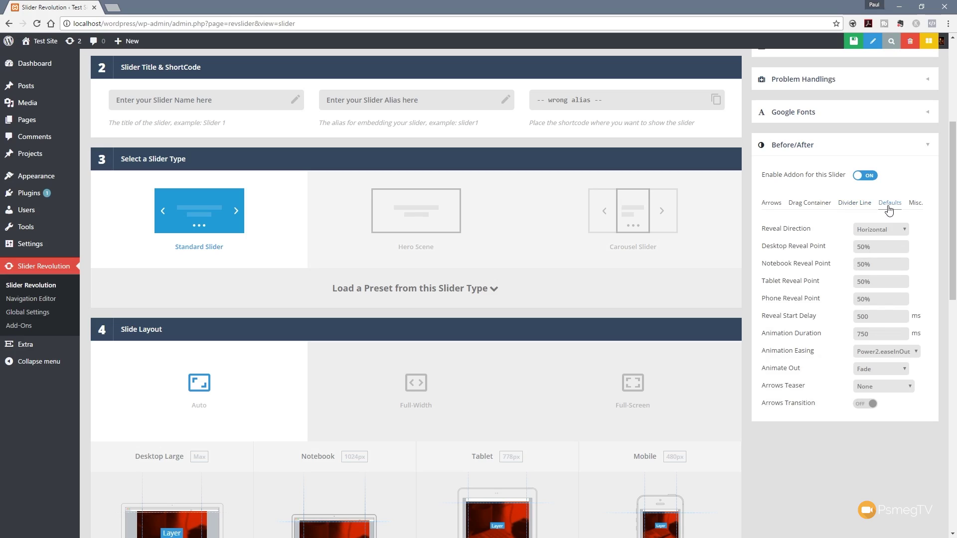
{"action": "left_click", "coordinate": [916, 207]}
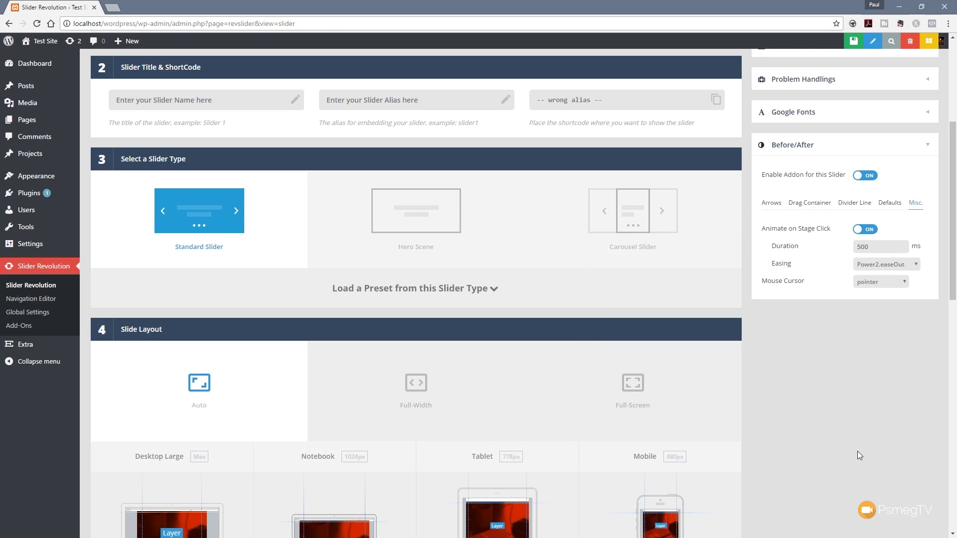
Title the new slider "B and A" and give it the alias "BandA".
{"action": "scroll", "coordinate": [857, 451], "scroll_direction": "up", "scroll_amount": 2}
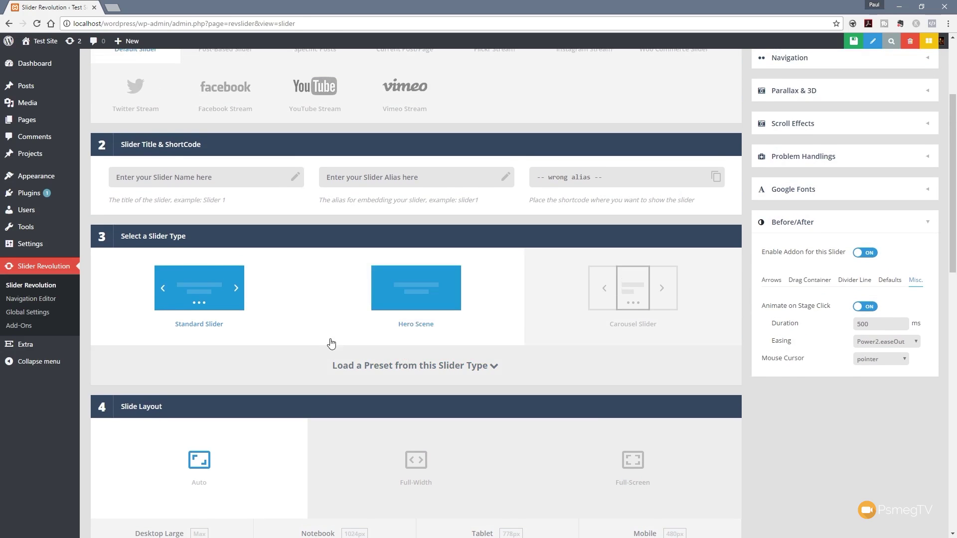
{"action": "scroll", "coordinate": [275, 339], "scroll_direction": "up", "scroll_amount": 2}
{"action": "left_click", "coordinate": [221, 254]}
{"action": "type", "text": "B"}
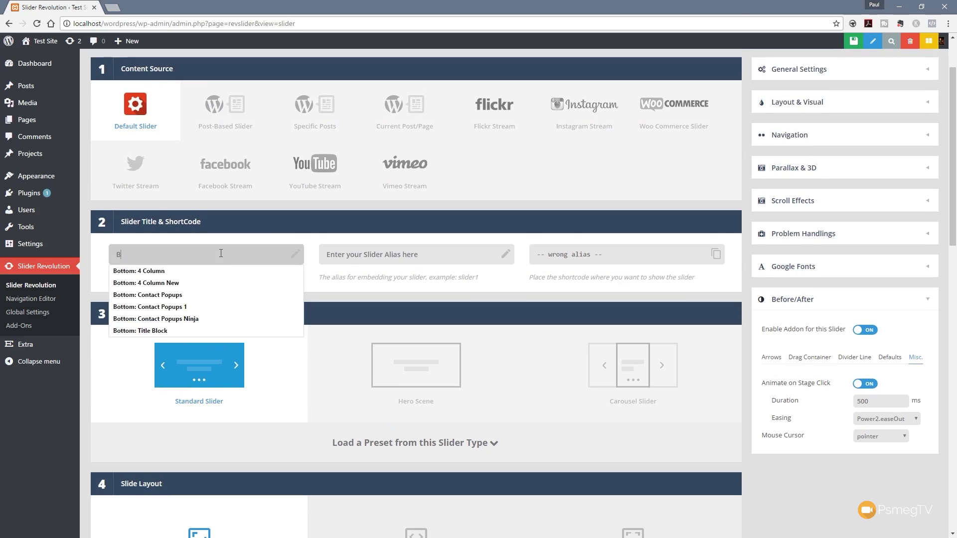
{"action": "type", "text": " and A"}
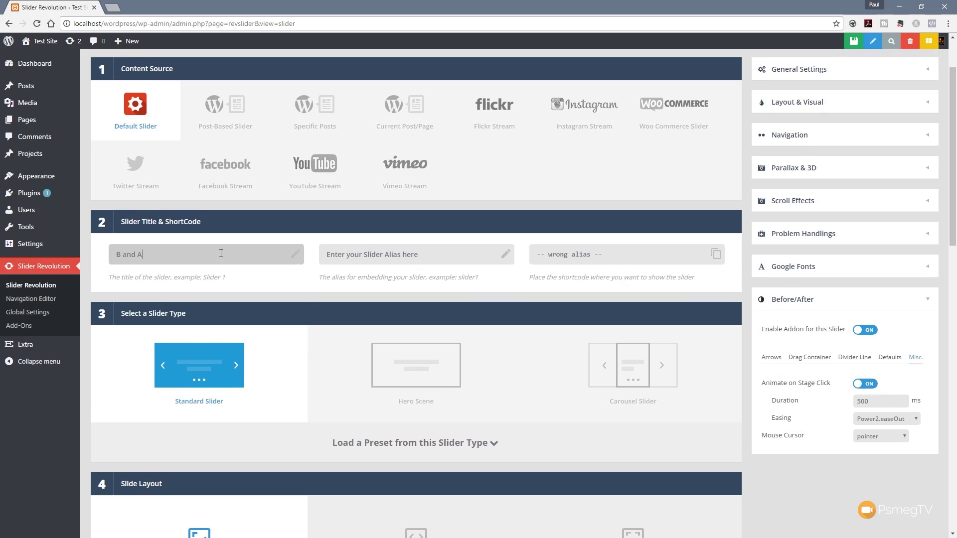
{"action": "left_click", "coordinate": [349, 255]}
{"action": "type", "text": "BandA"}
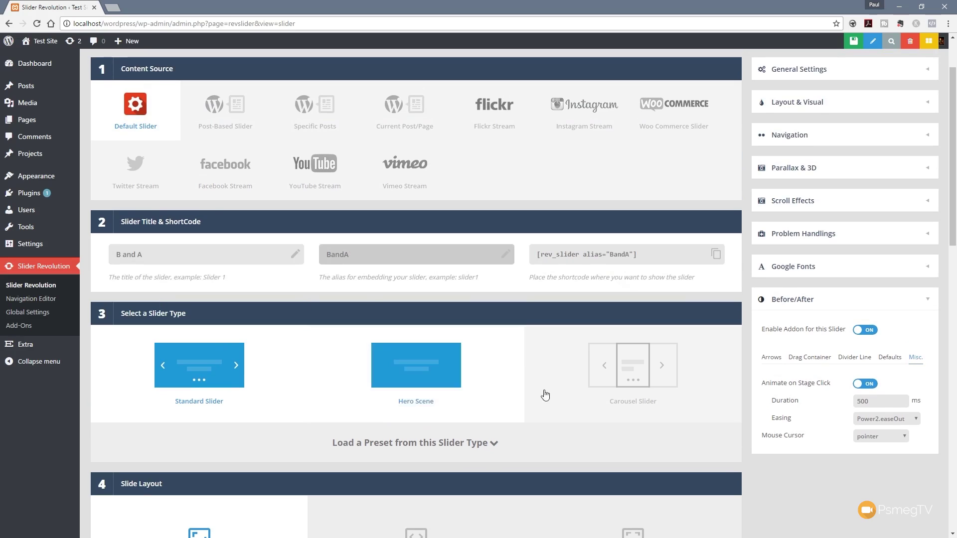
{"action": "mouse_move", "coordinate": [780, 434]}
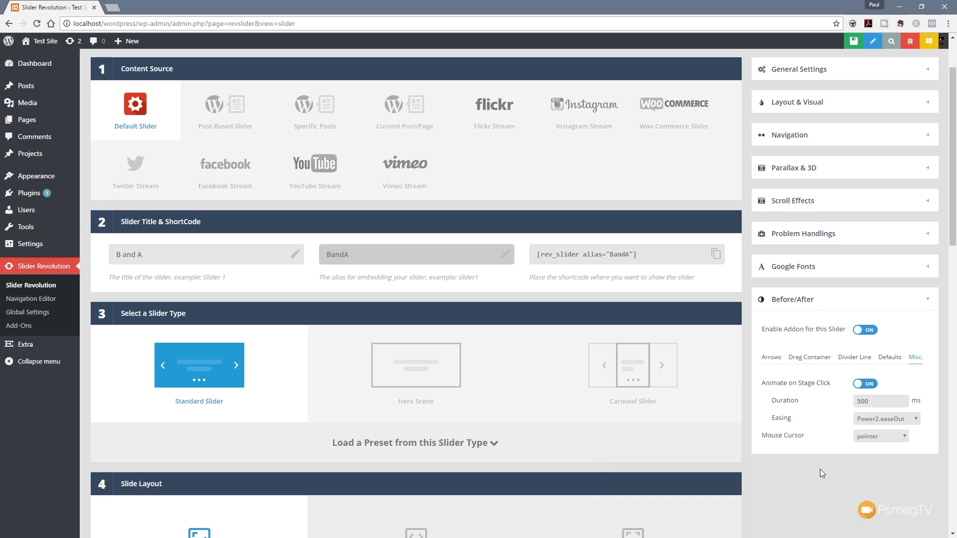
{"action": "scroll", "coordinate": [821, 468], "scroll_direction": "down", "scroll_amount": 8}
{"action": "scroll", "coordinate": [596, 437], "scroll_direction": "down", "scroll_amount": 1}
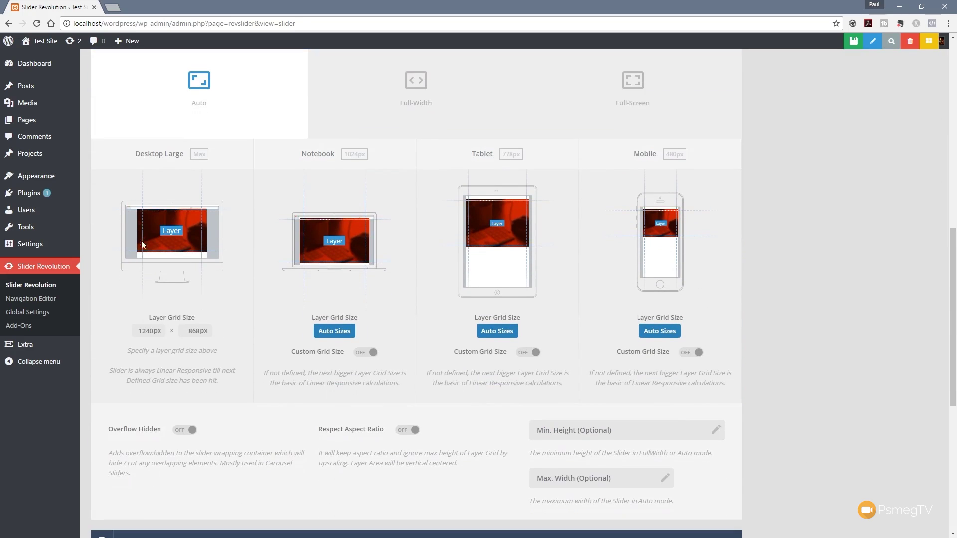
{"action": "scroll", "coordinate": [791, 365], "scroll_direction": "up", "scroll_amount": 5}
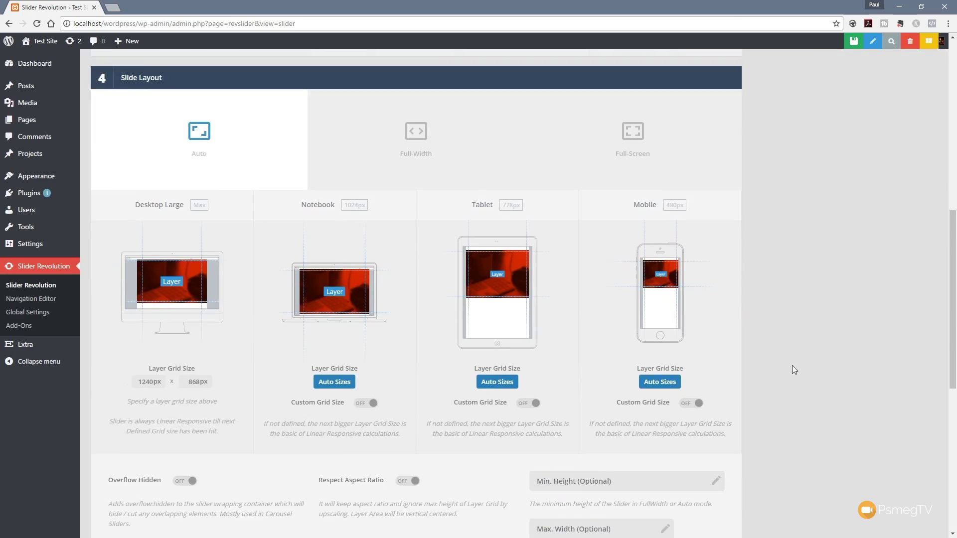
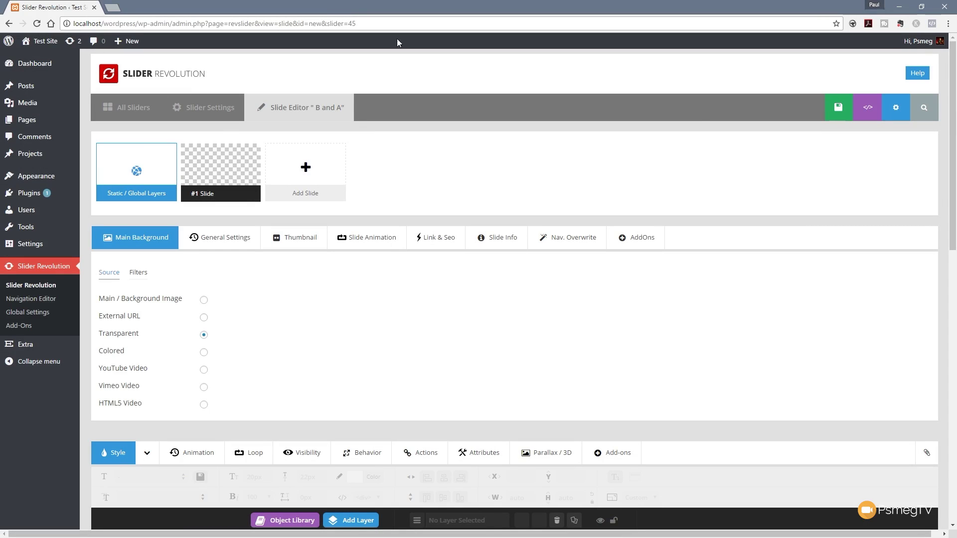
Activate the Before/After add-on for slide #1 of the "B and A" slider.
{"action": "left_click", "coordinate": [652, 244]}
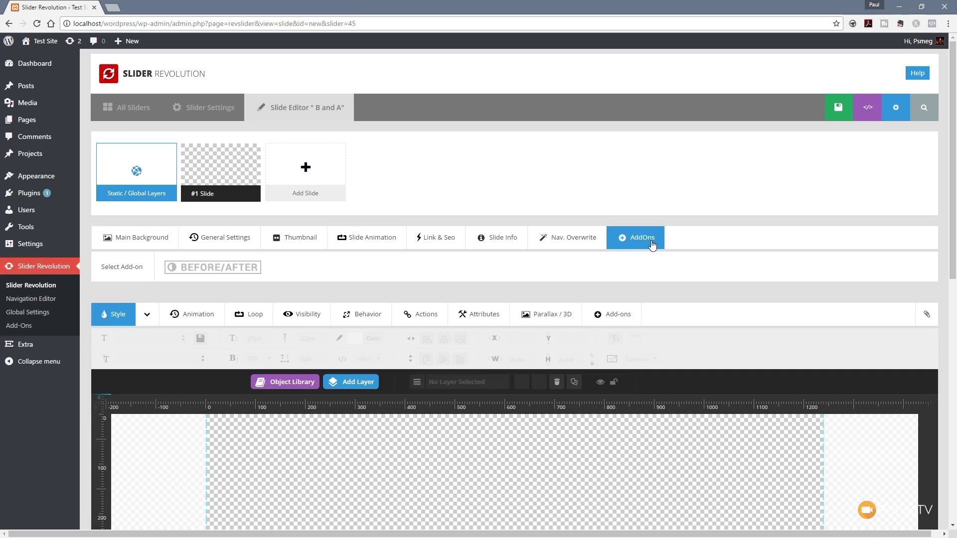
{"action": "left_click", "coordinate": [205, 269]}
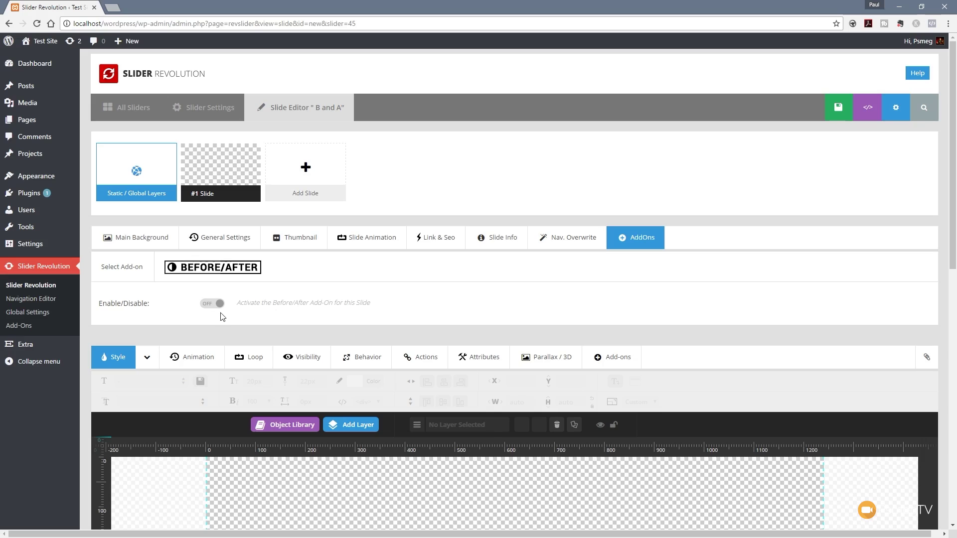
{"action": "left_click", "coordinate": [209, 305]}
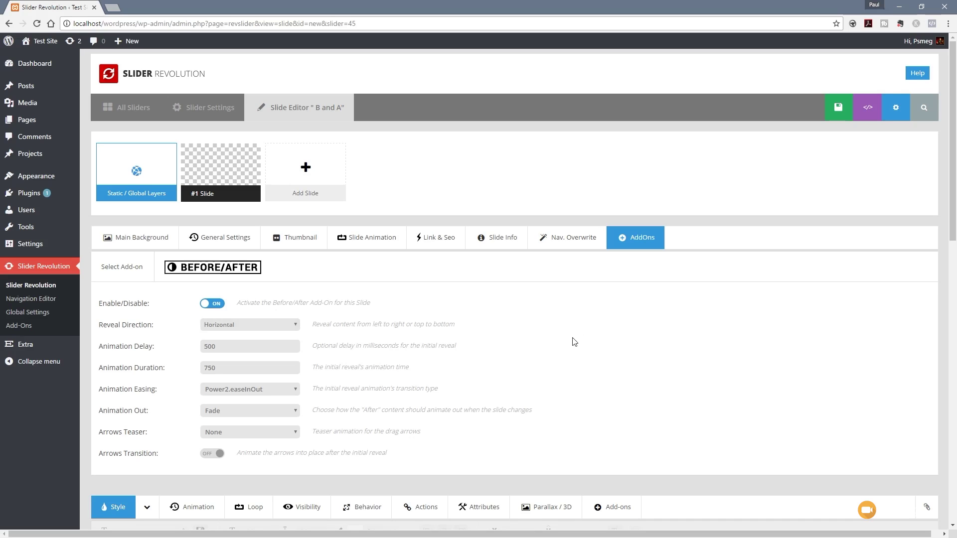
Set the slide's "Before" background source to the image highlights_bg2.jpg from the media library.
{"action": "left_click", "coordinate": [143, 244]}
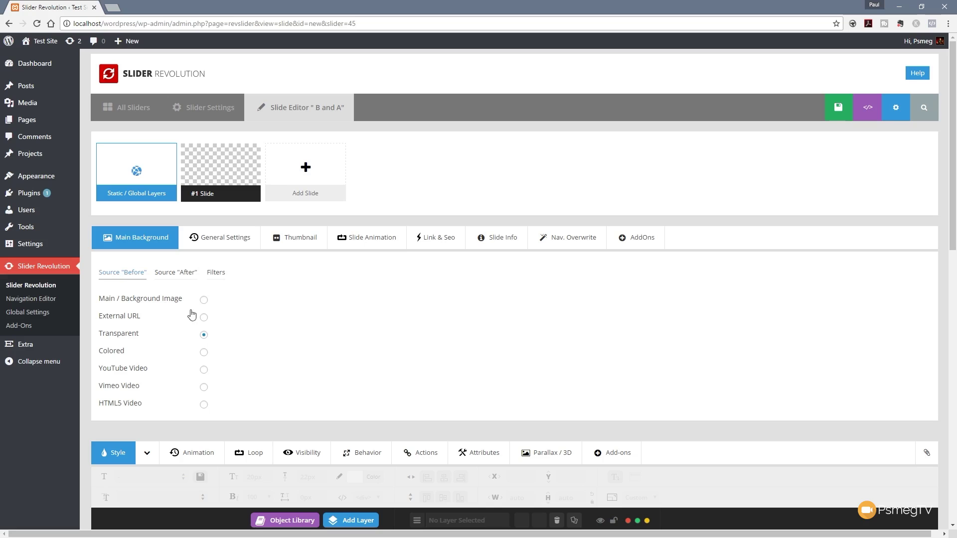
{"action": "left_click", "coordinate": [203, 300]}
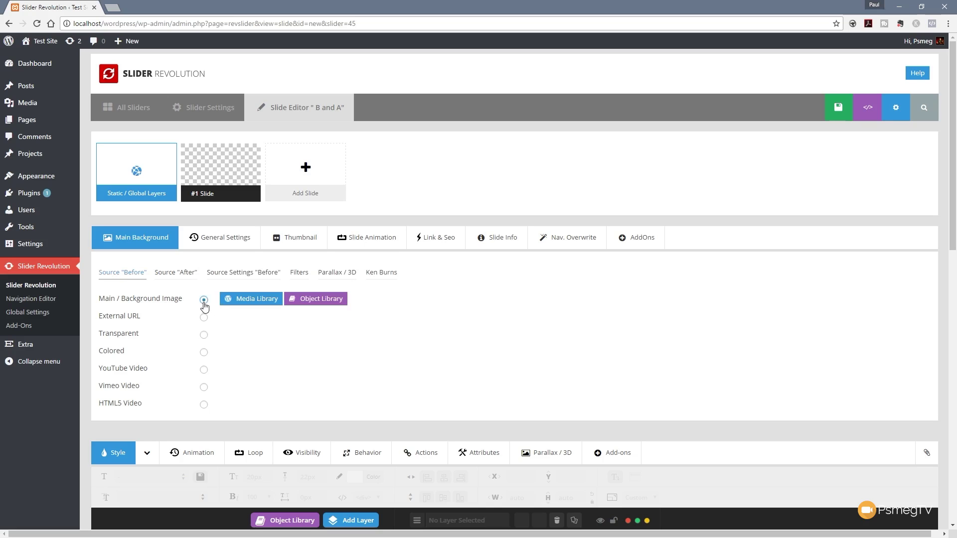
{"action": "left_click", "coordinate": [269, 301]}
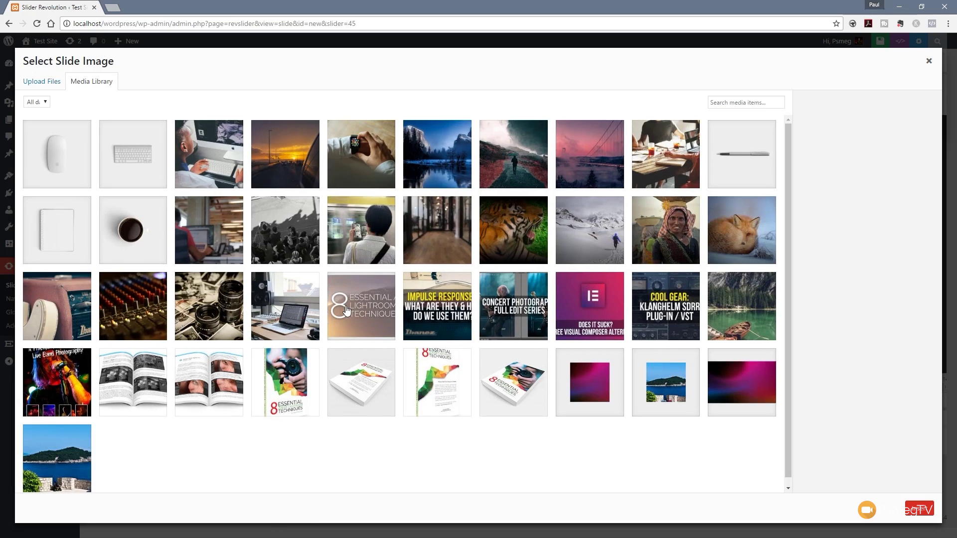
{"action": "left_click", "coordinate": [592, 162]}
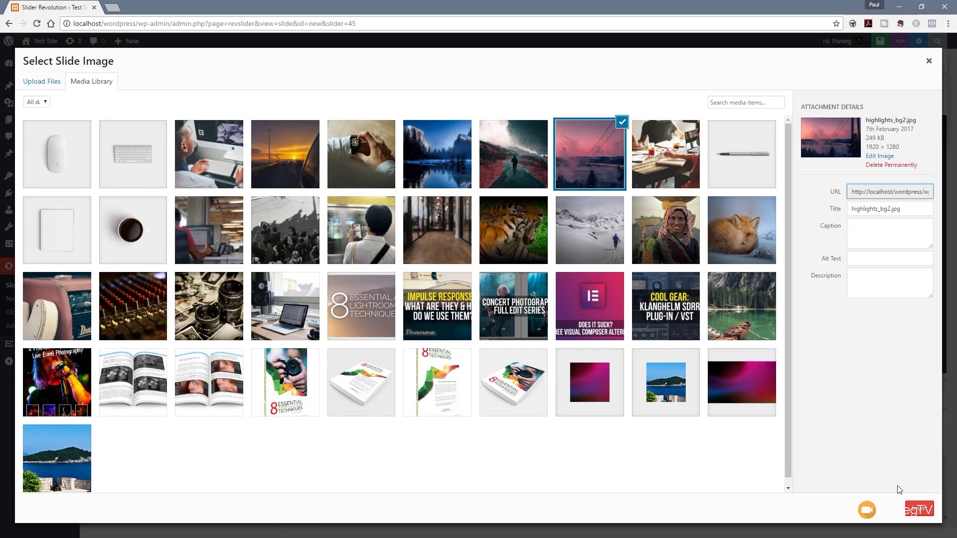
{"action": "left_click", "coordinate": [920, 509]}
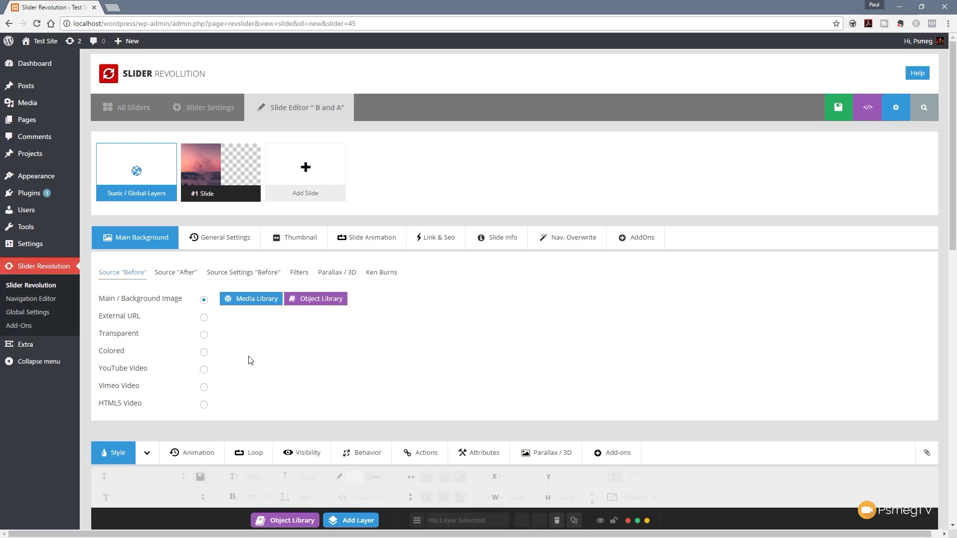
Set the slide's "After" background source to the image videobgimage.jpg from the media library.
{"action": "left_click", "coordinate": [176, 278]}
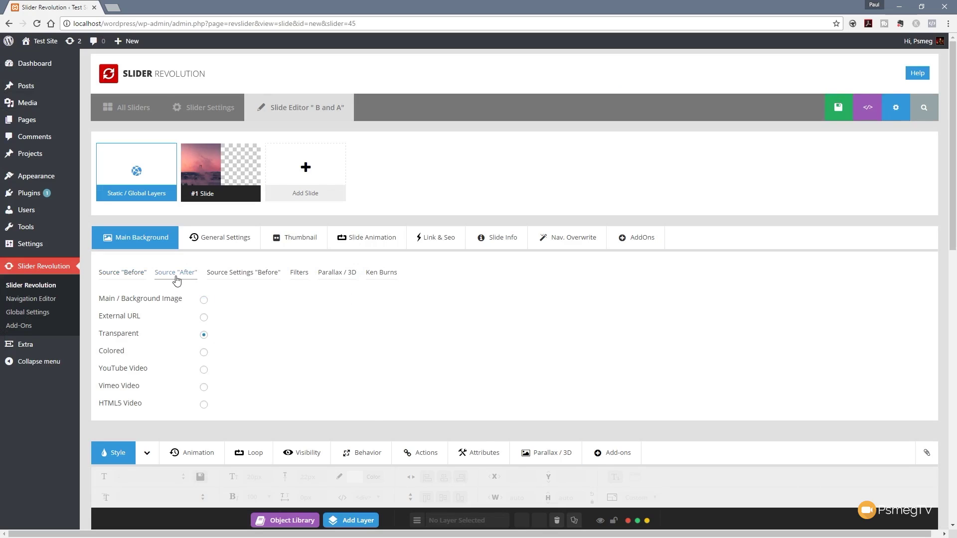
{"action": "left_click", "coordinate": [204, 299]}
{"action": "left_click", "coordinate": [247, 303]}
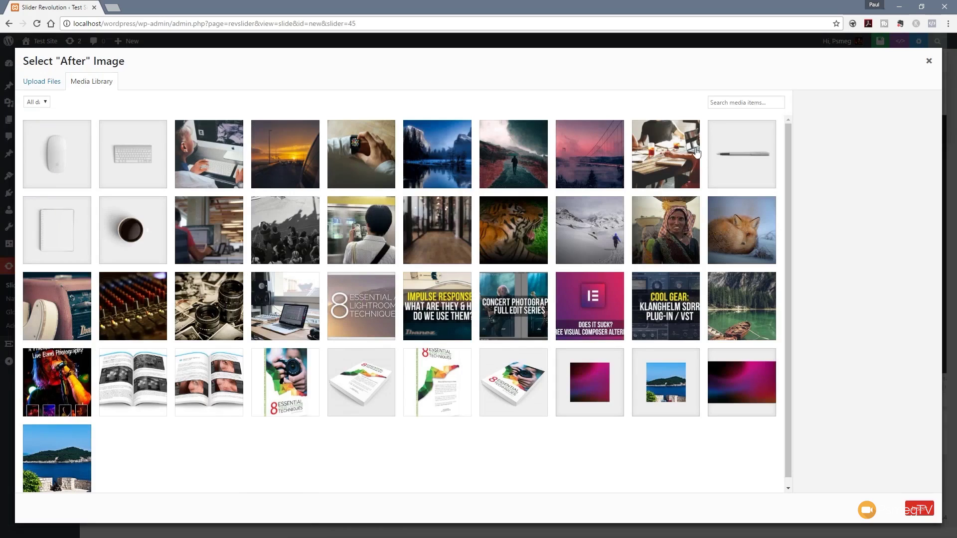
{"action": "left_click", "coordinate": [669, 158]}
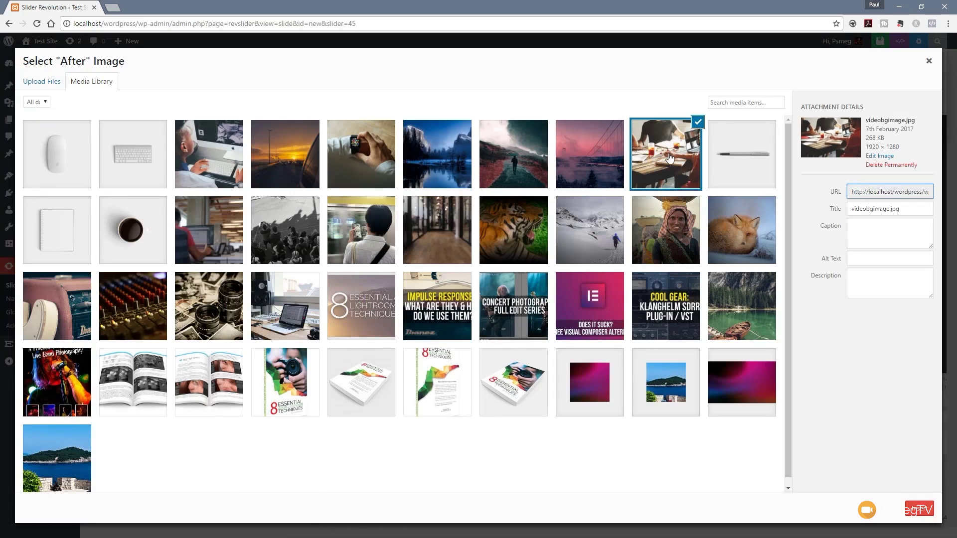
{"action": "left_click", "coordinate": [923, 509]}
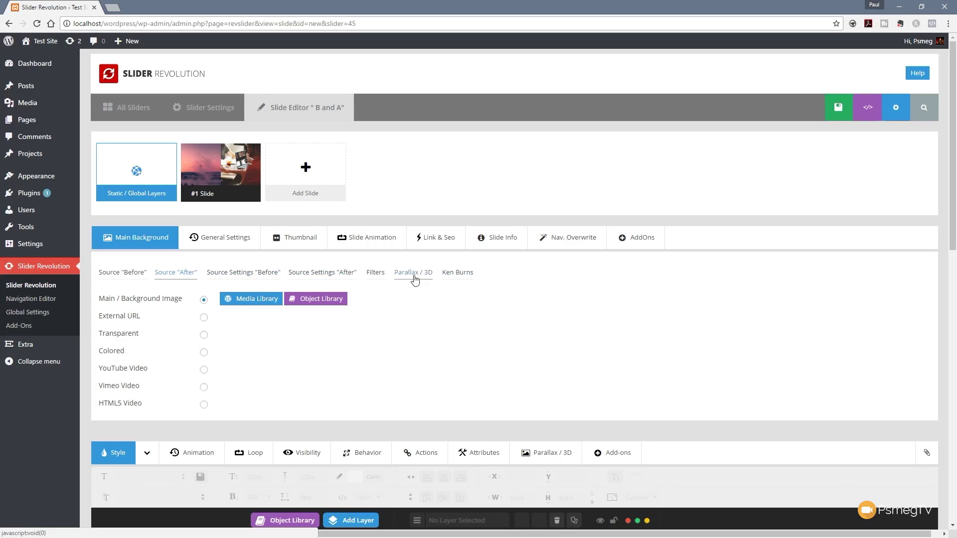
Save the slide and test the before/after divider in a desktop-size preview.
{"action": "left_click", "coordinate": [249, 278]}
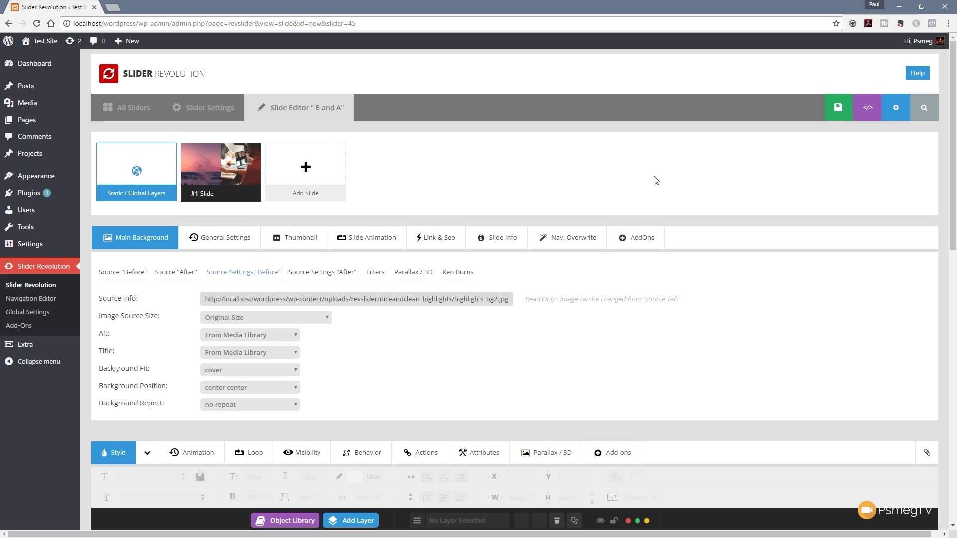
{"action": "left_click", "coordinate": [808, 110]}
{"action": "left_click", "coordinate": [907, 109]}
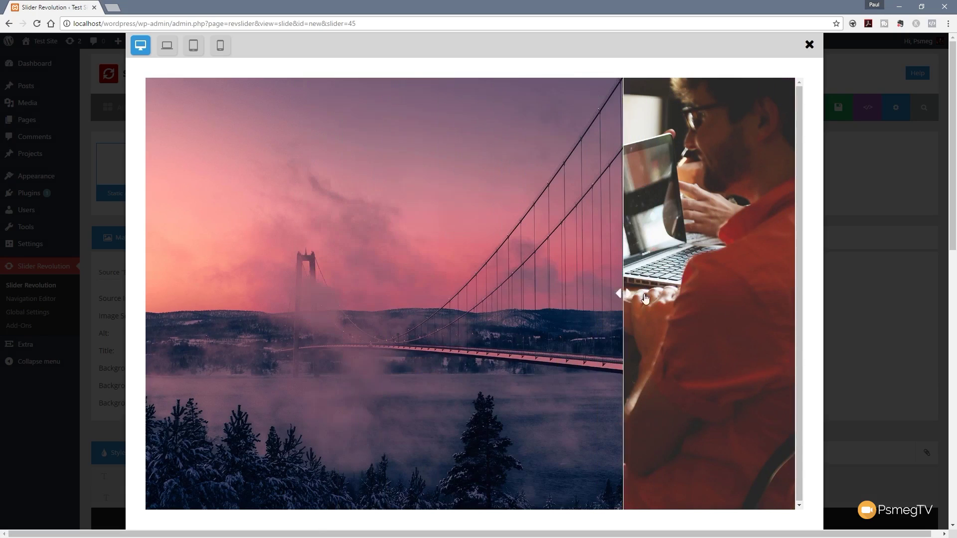
{"action": "left_click_drag", "start_coordinate": [645, 298], "coordinate": [396, 269]}
Check the before/after divider at the preview's notebook and mobile sizes, return to desktop size and close the preview.
{"action": "left_click", "coordinate": [167, 45]}
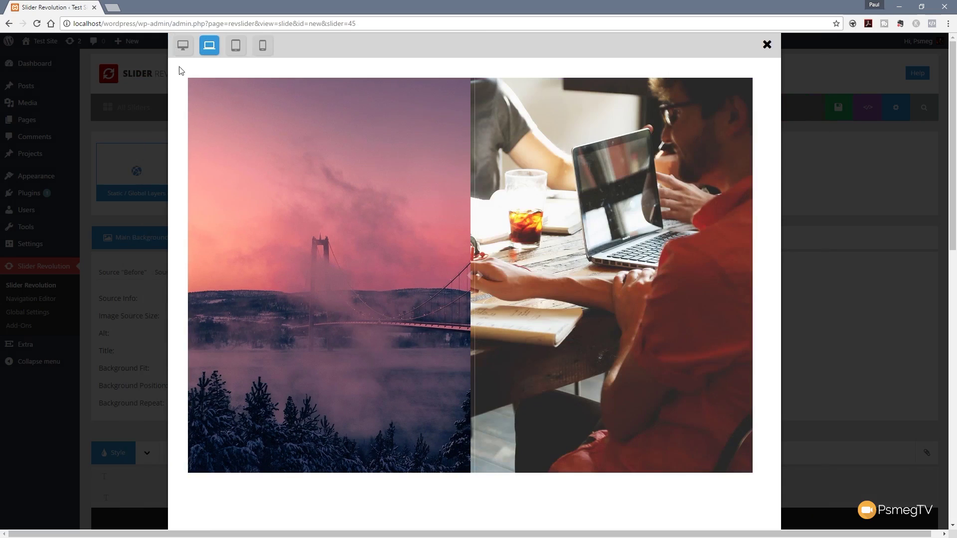
{"action": "left_click_drag", "start_coordinate": [480, 282], "coordinate": [384, 276]}
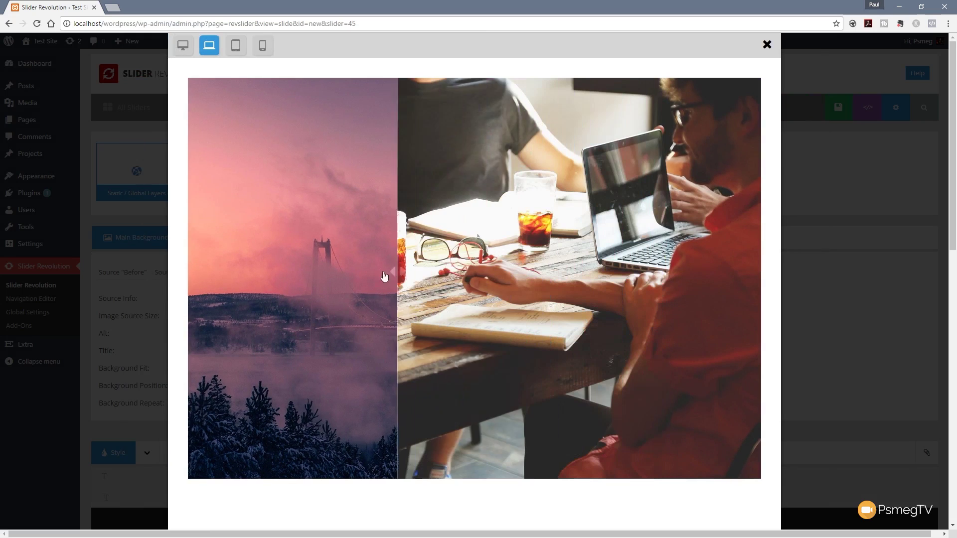
{"action": "left_click", "coordinate": [262, 46]}
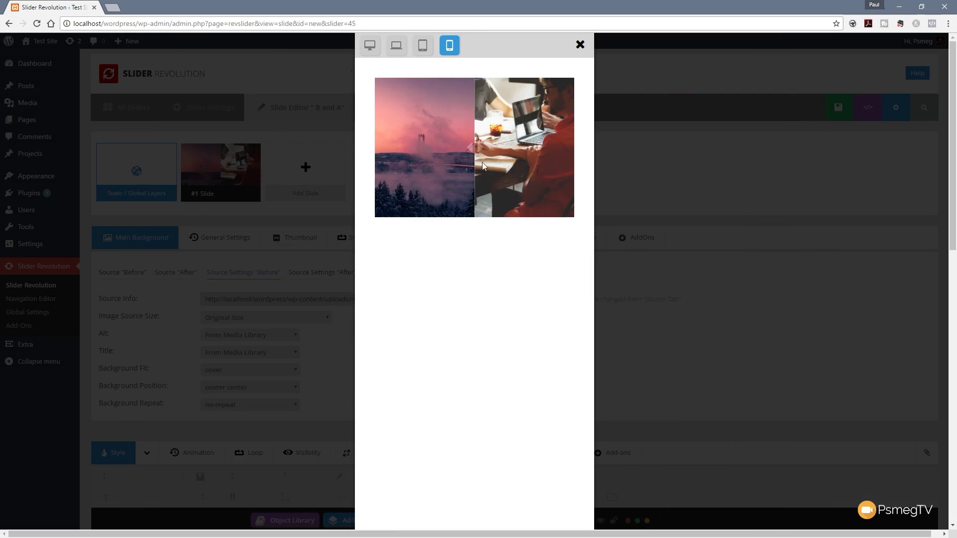
{"action": "left_click_drag", "start_coordinate": [482, 162], "coordinate": [453, 132]}
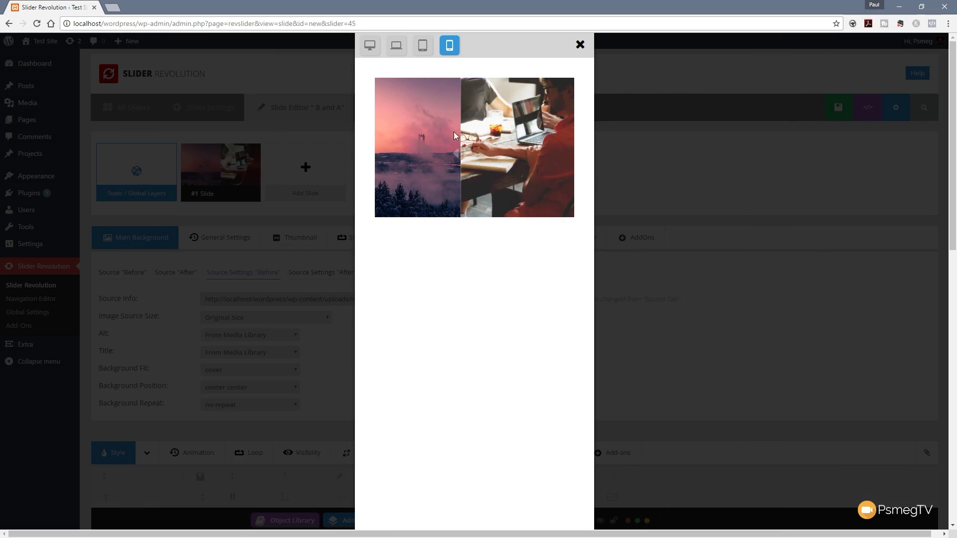
{"action": "left_click", "coordinate": [369, 46]}
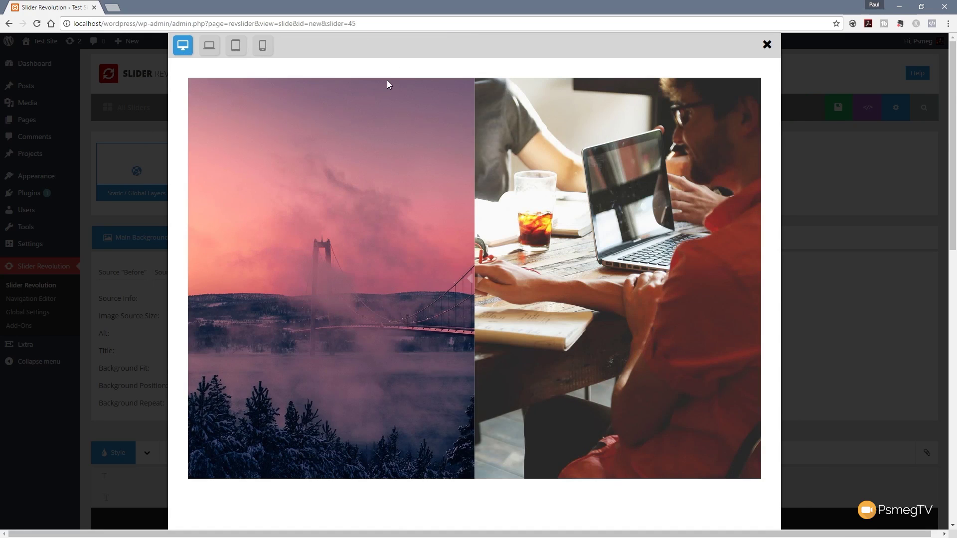
{"action": "left_click", "coordinate": [766, 45]}
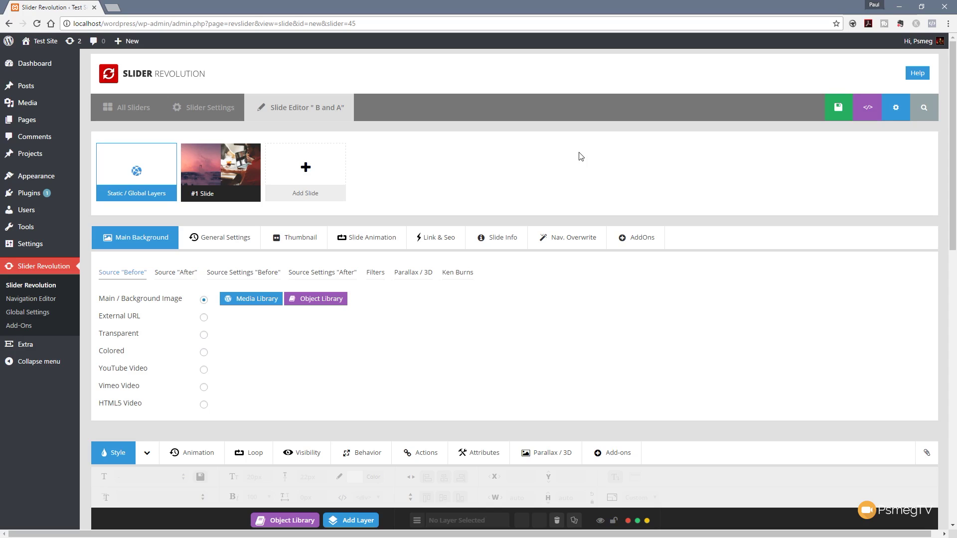
Examine the slide editor's layer add-on options and the types of layers that can be added.
{"action": "mouse_move", "coordinate": [208, 167]}
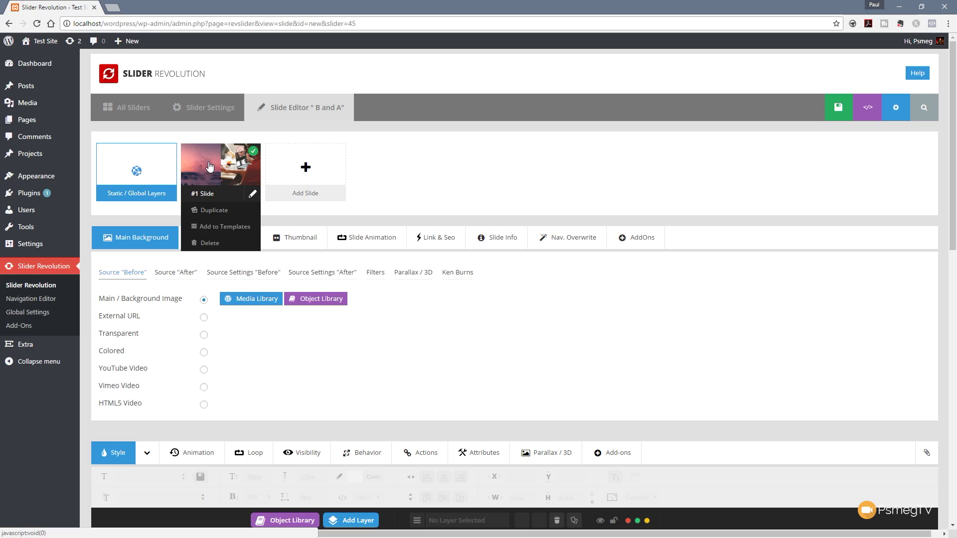
{"action": "scroll", "coordinate": [620, 339], "scroll_direction": "down", "scroll_amount": 3}
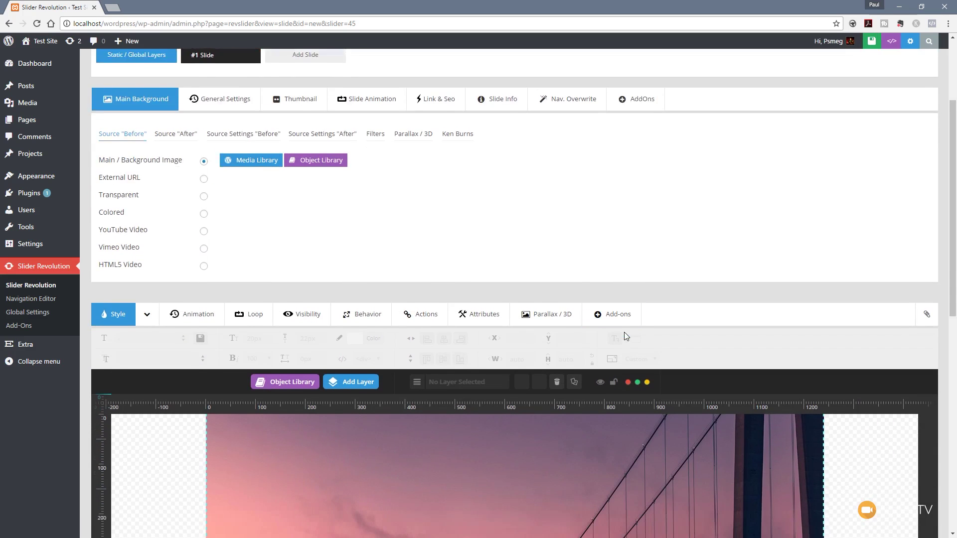
{"action": "scroll", "coordinate": [399, 213], "scroll_direction": "down", "scroll_amount": 2}
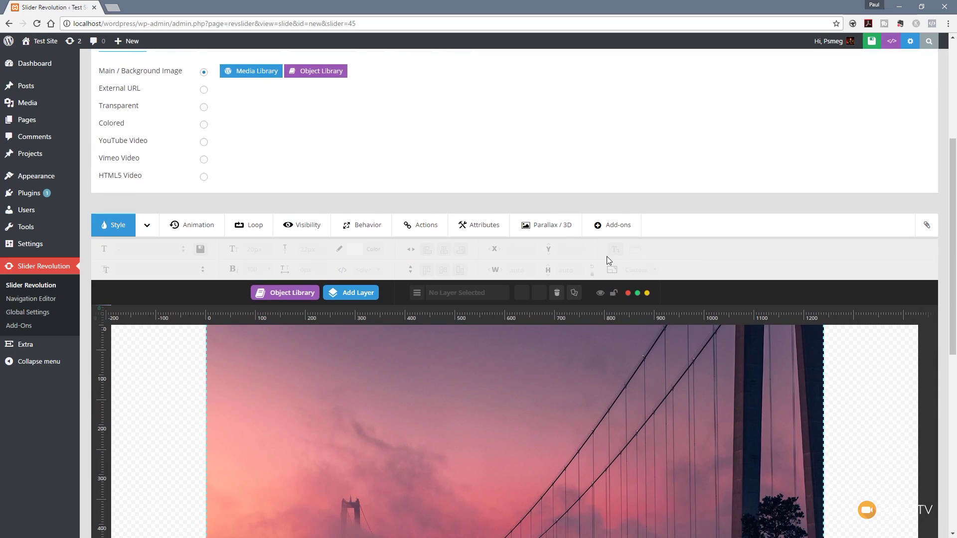
{"action": "left_click", "coordinate": [609, 227]}
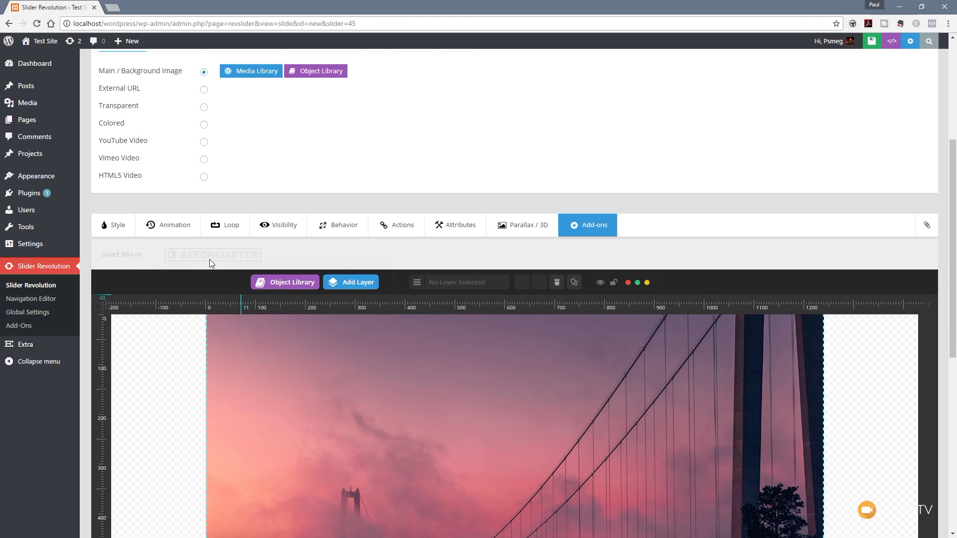
{"action": "mouse_move", "coordinate": [360, 284]}
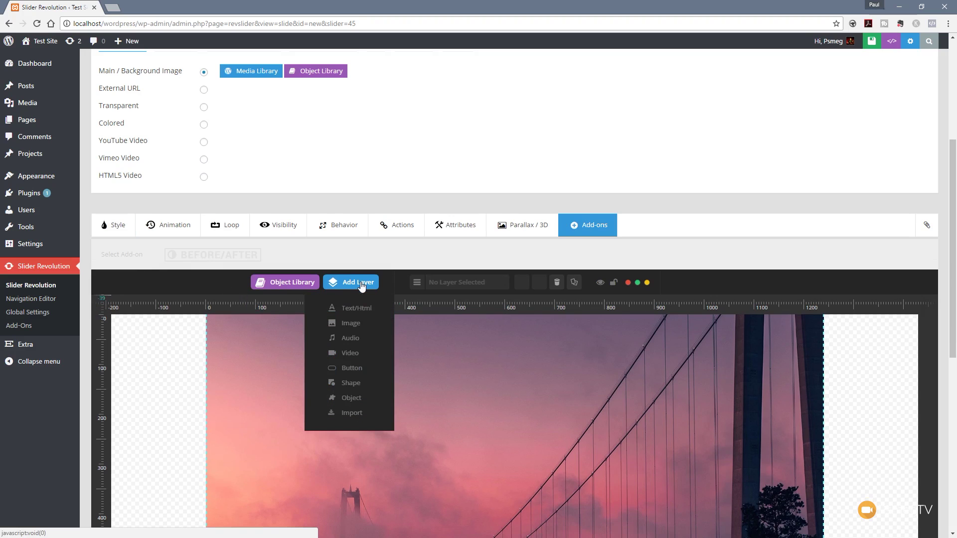
{"action": "scroll", "coordinate": [379, 319], "scroll_direction": "down", "scroll_amount": 3}
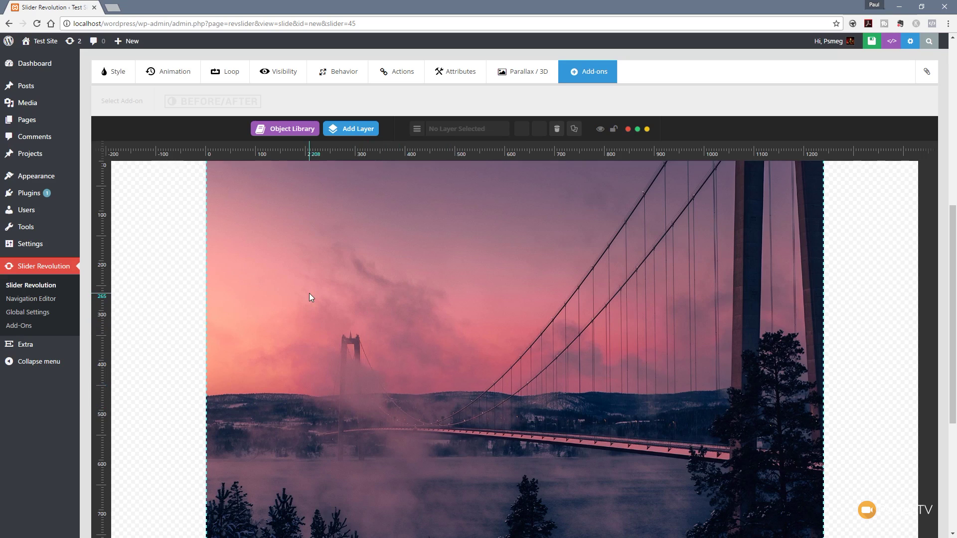
{"action": "scroll", "coordinate": [309, 296], "scroll_direction": "up", "scroll_amount": 8}
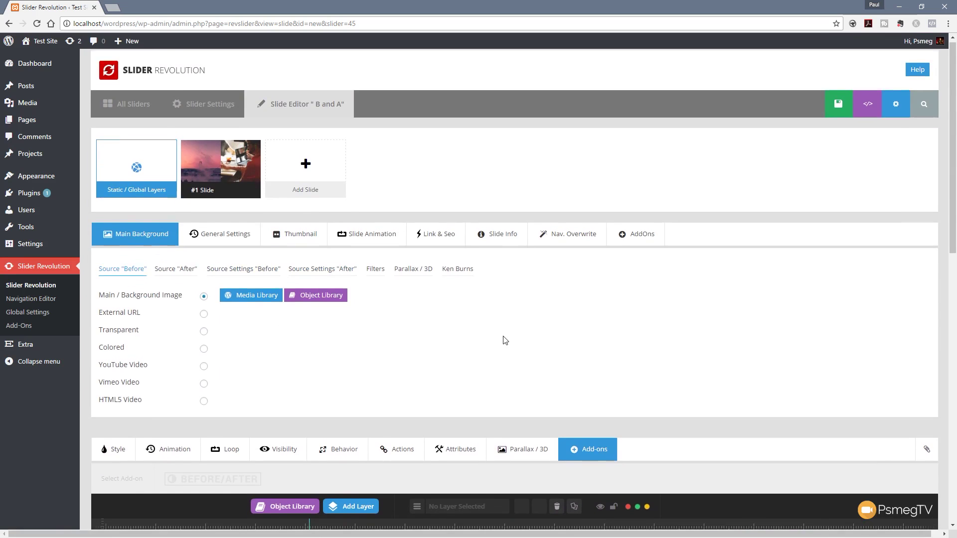
{"action": "scroll", "coordinate": [503, 338], "scroll_direction": "down", "scroll_amount": 8}
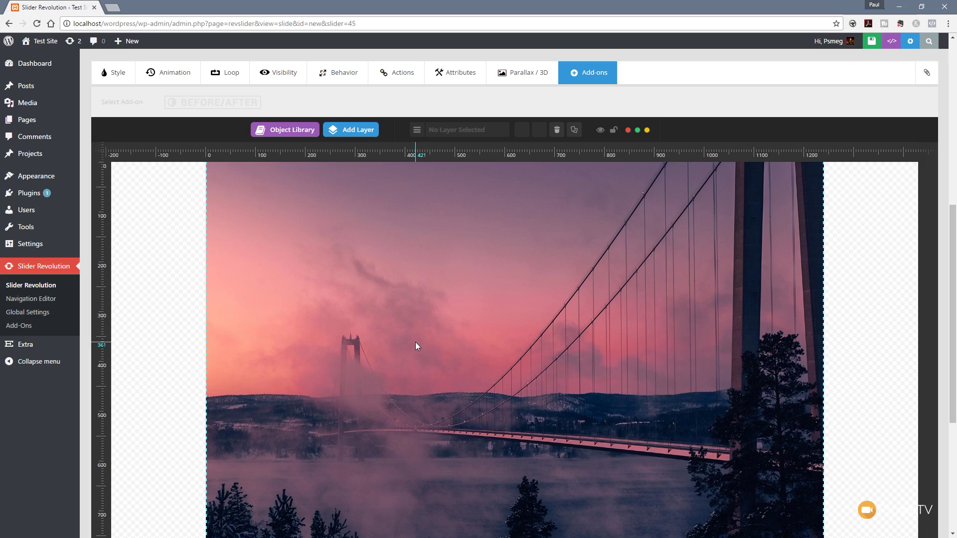
Add a text layer reading "BEFORE" to the slide.
{"action": "mouse_move", "coordinate": [348, 127]}
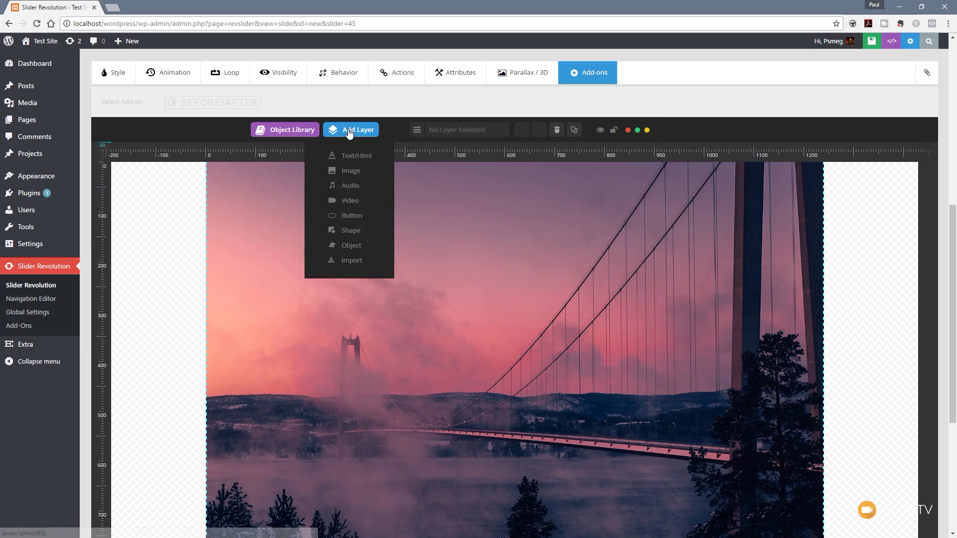
{"action": "left_click", "coordinate": [351, 157]}
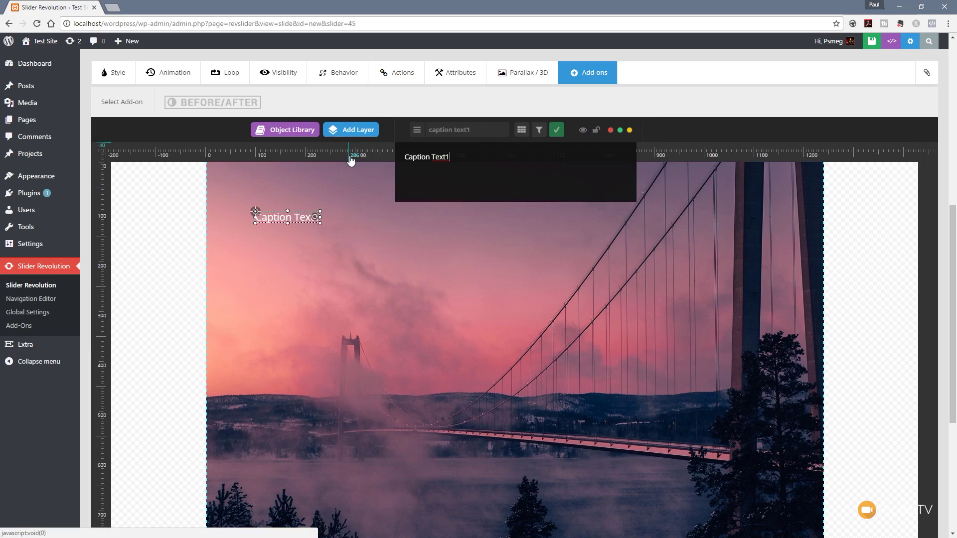
{"action": "left_click_drag", "start_coordinate": [455, 162], "coordinate": [382, 160]}
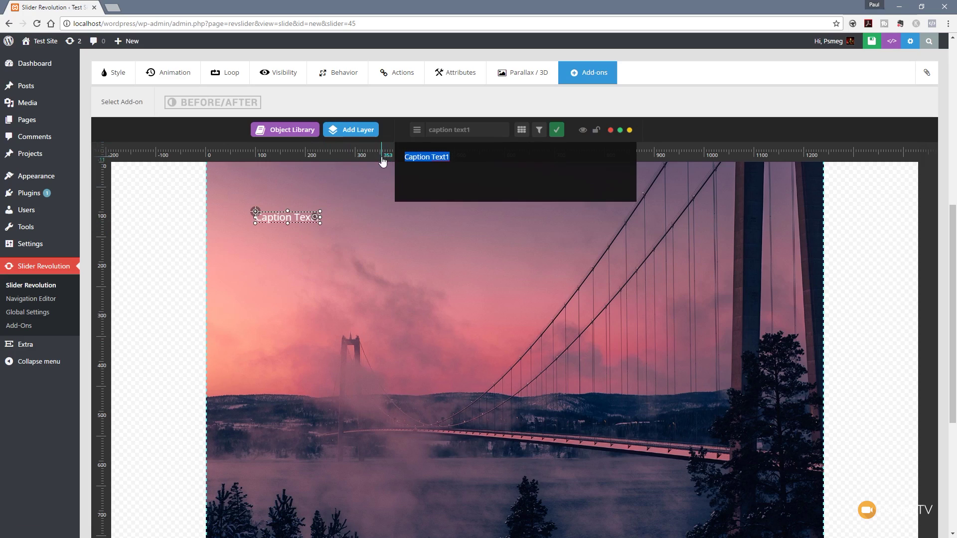
{"action": "type", "text": "BEFORE"}
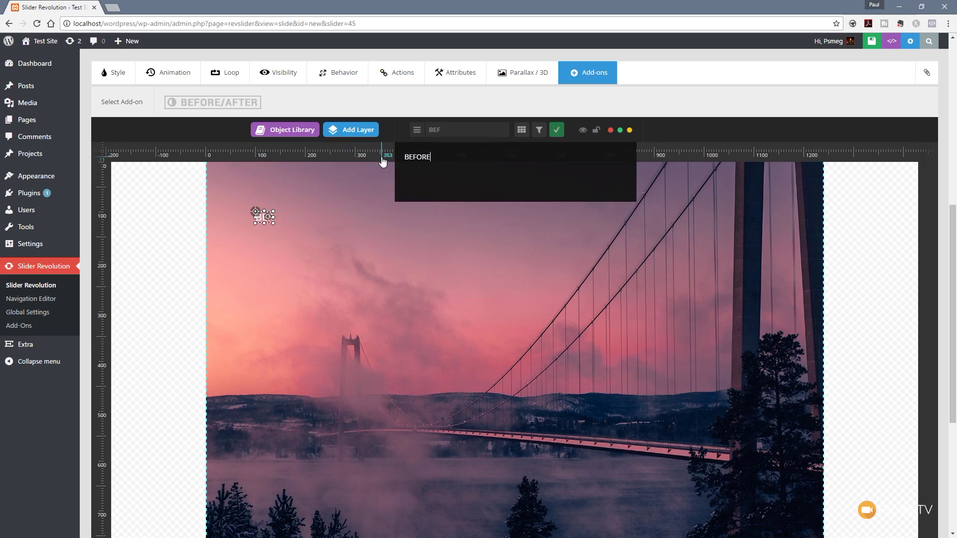
{"action": "scroll", "coordinate": [459, 164], "scroll_direction": "up", "scroll_amount": 2}
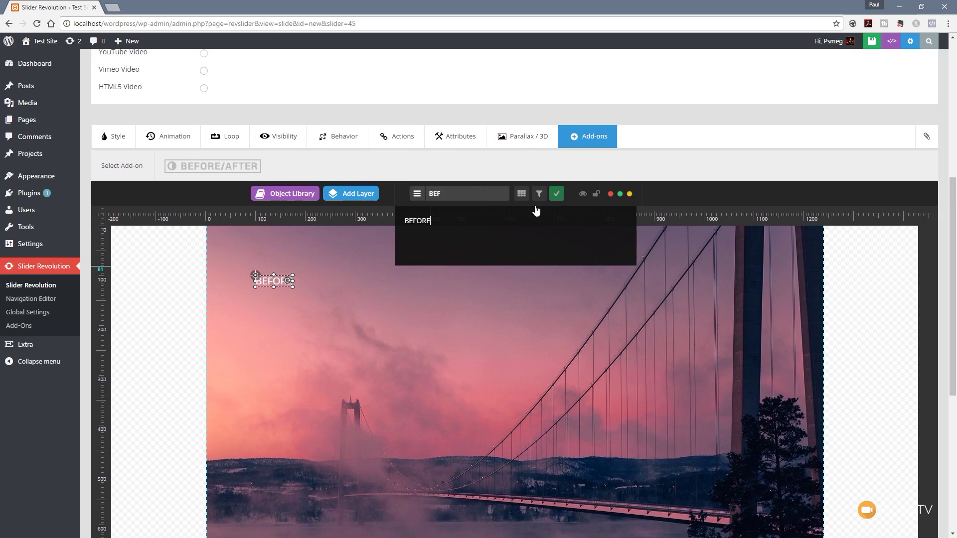
{"action": "left_click", "coordinate": [557, 205]}
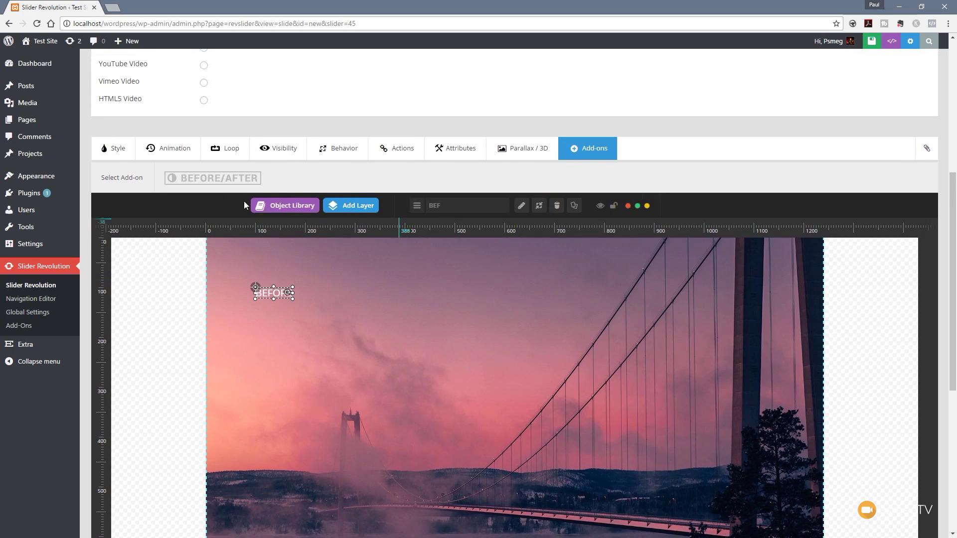
Style the "BEFORE" text with an 80px font size, 86px line height and font weight 800.
{"action": "left_click", "coordinate": [119, 148]}
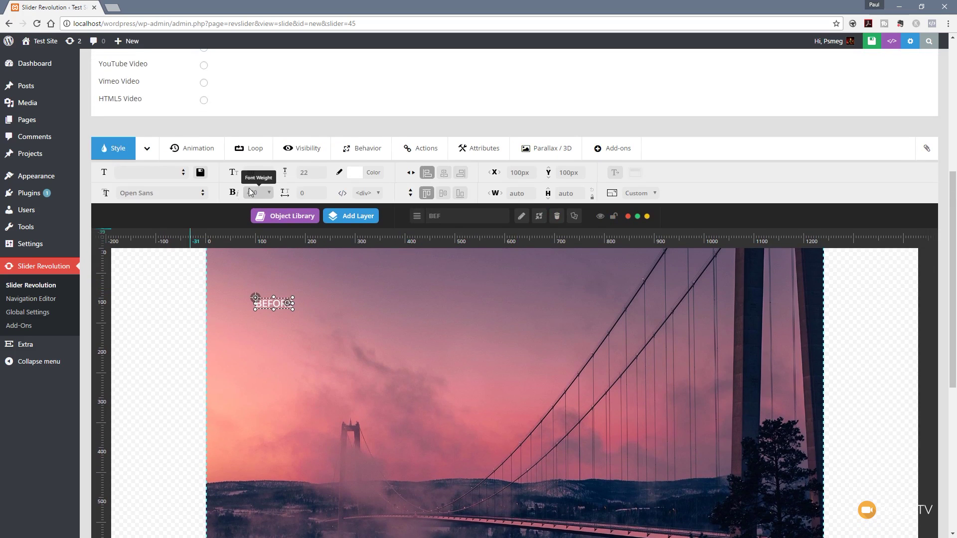
{"action": "left_click", "coordinate": [261, 173]}
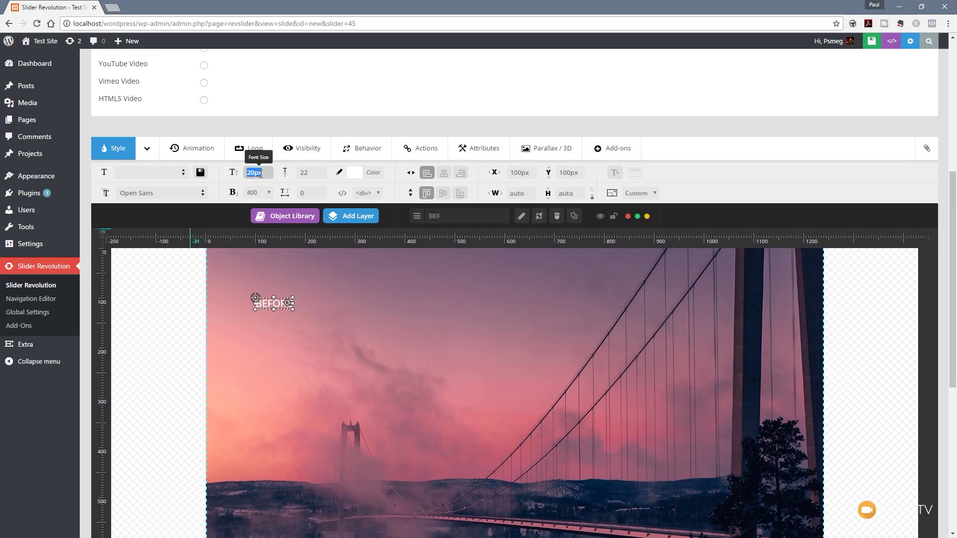
{"action": "type", "text": "80"}
{"action": "left_click", "coordinate": [310, 175]}
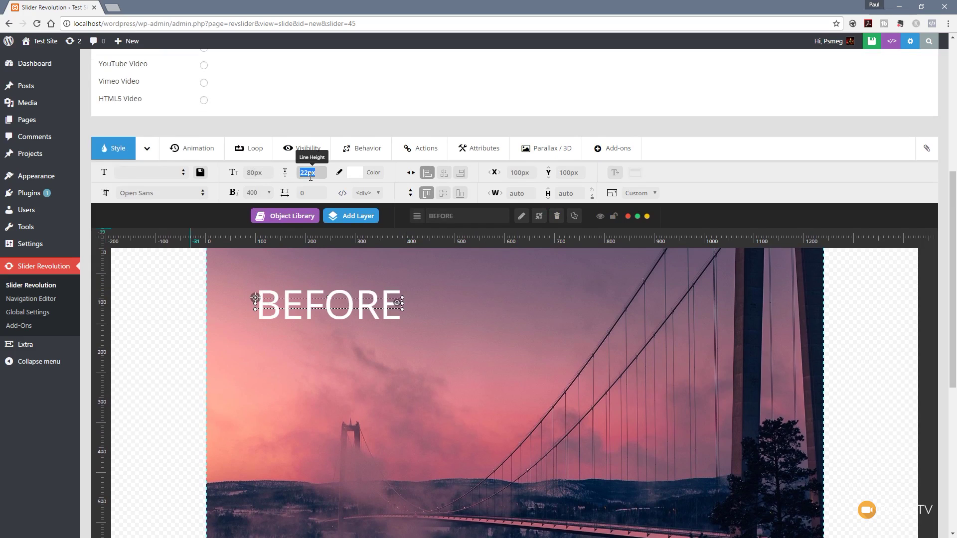
{"action": "type", "text": "86"}
{"action": "left_click", "coordinate": [270, 192]}
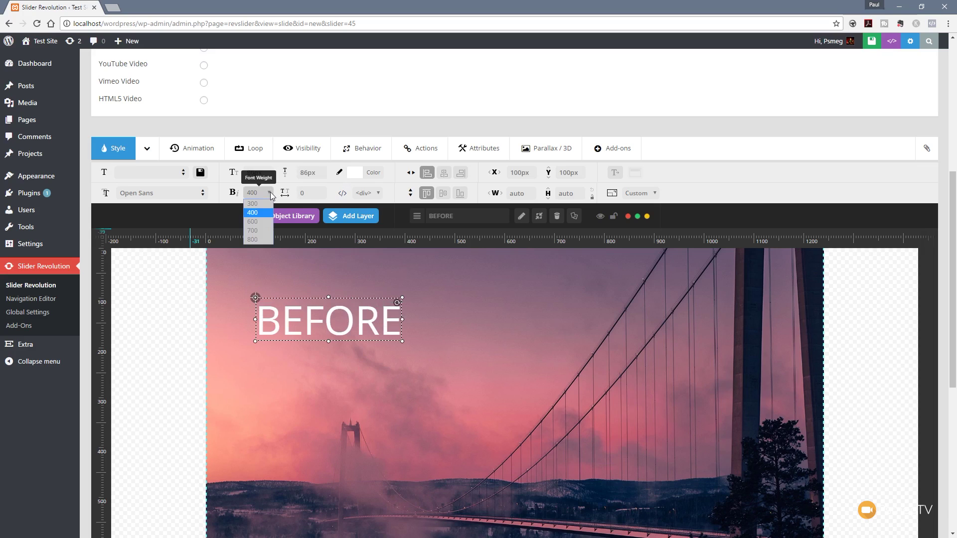
{"action": "left_click", "coordinate": [260, 241]}
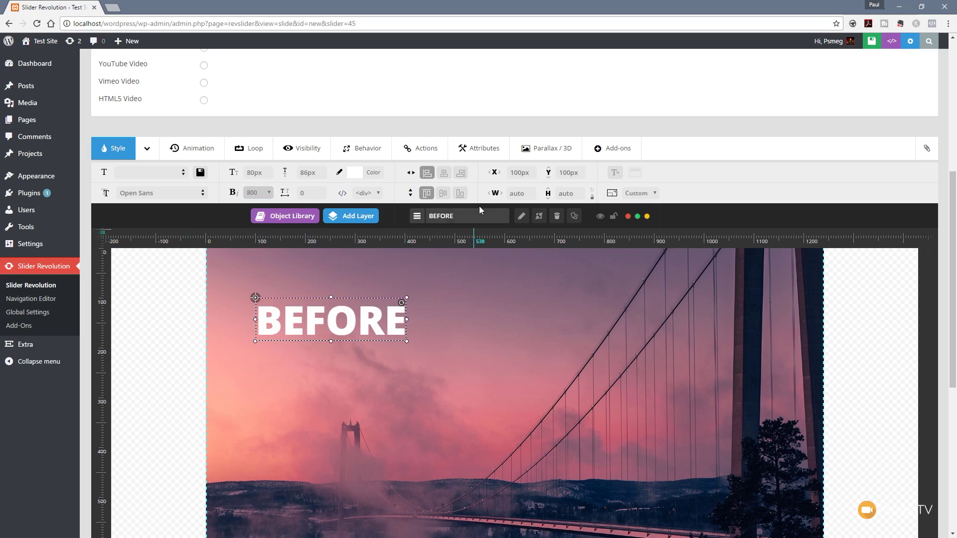
Center the "BEFORE" layer horizontally and vertically on the slide, and preview the saved result.
{"action": "left_click", "coordinate": [444, 173]}
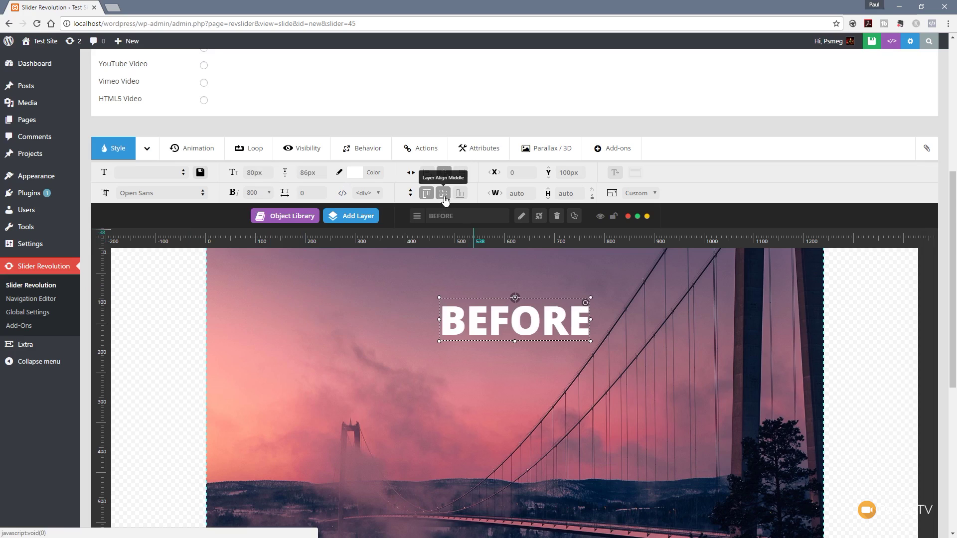
{"action": "left_click", "coordinate": [443, 194]}
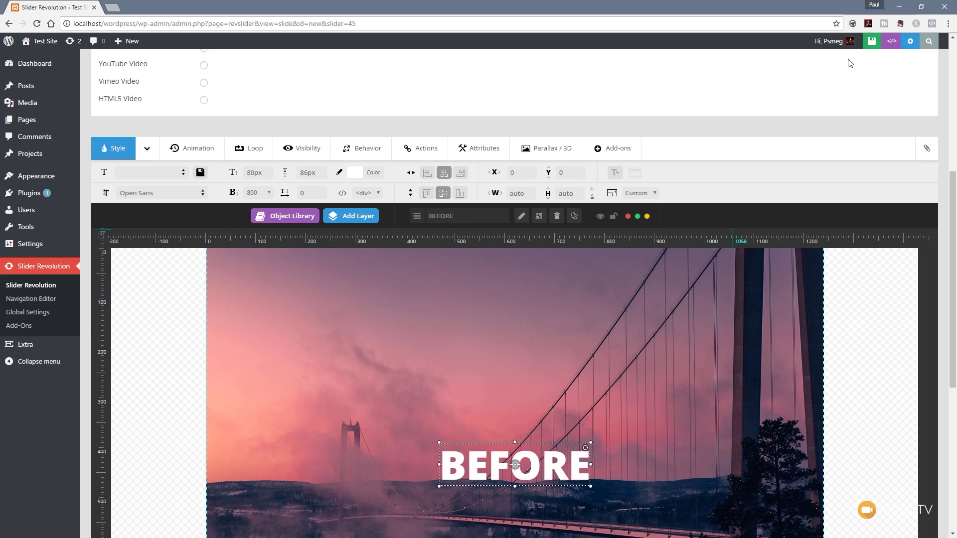
{"action": "left_click", "coordinate": [871, 41]}
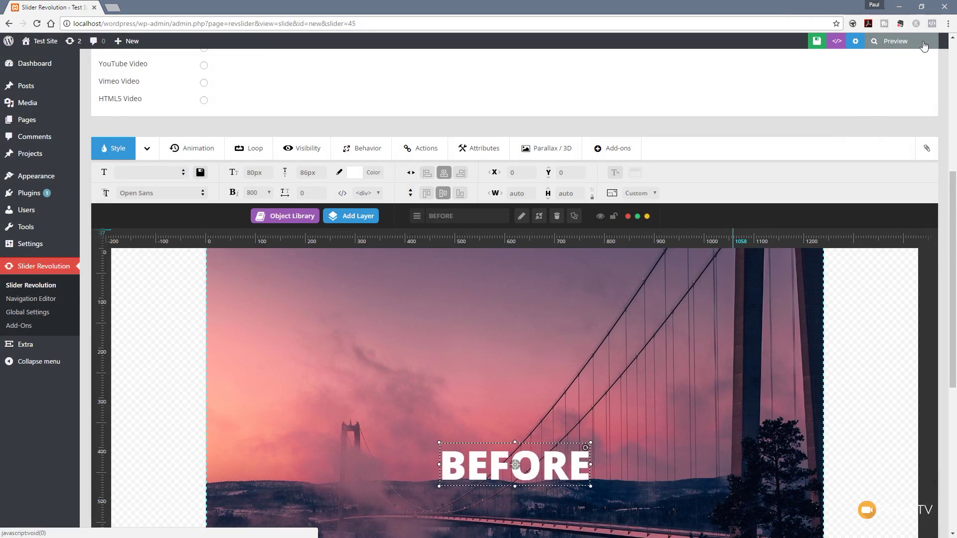
{"action": "left_click", "coordinate": [908, 40]}
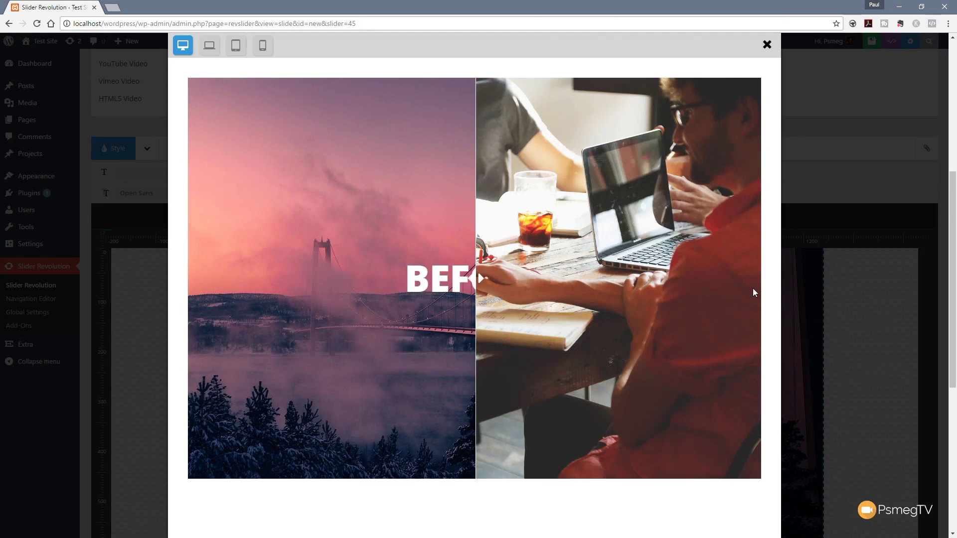
Test how the "BEFORE" text reacts as the comparison divider moves in the preview, and close the preview.
{"action": "left_click_drag", "start_coordinate": [480, 279], "coordinate": [585, 282]}
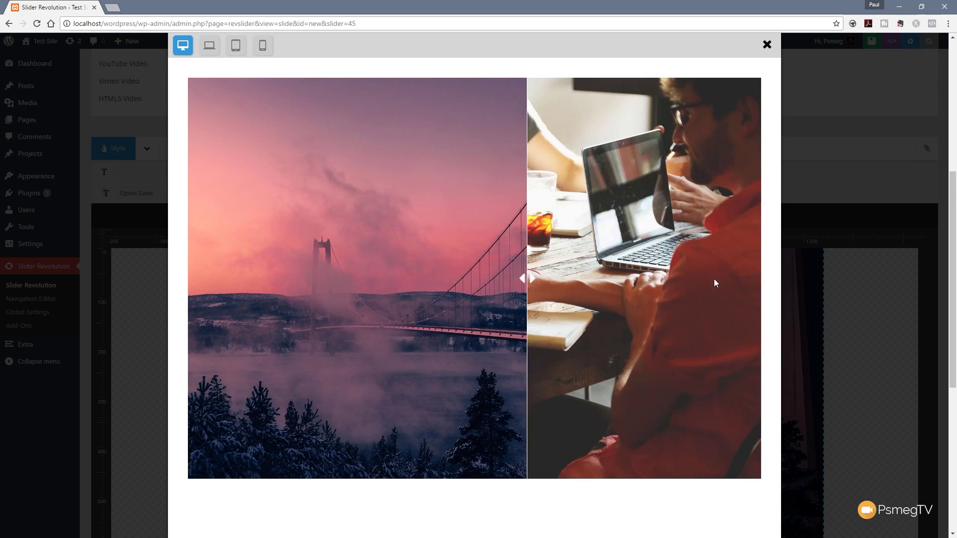
{"action": "left_click_drag", "start_coordinate": [479, 281], "coordinate": [589, 279]}
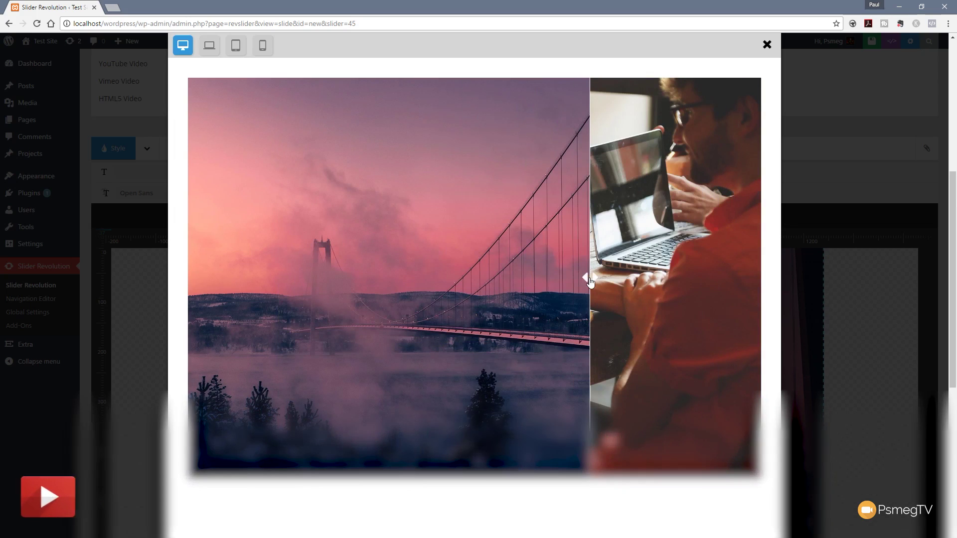
{"action": "left_click", "coordinate": [767, 44]}
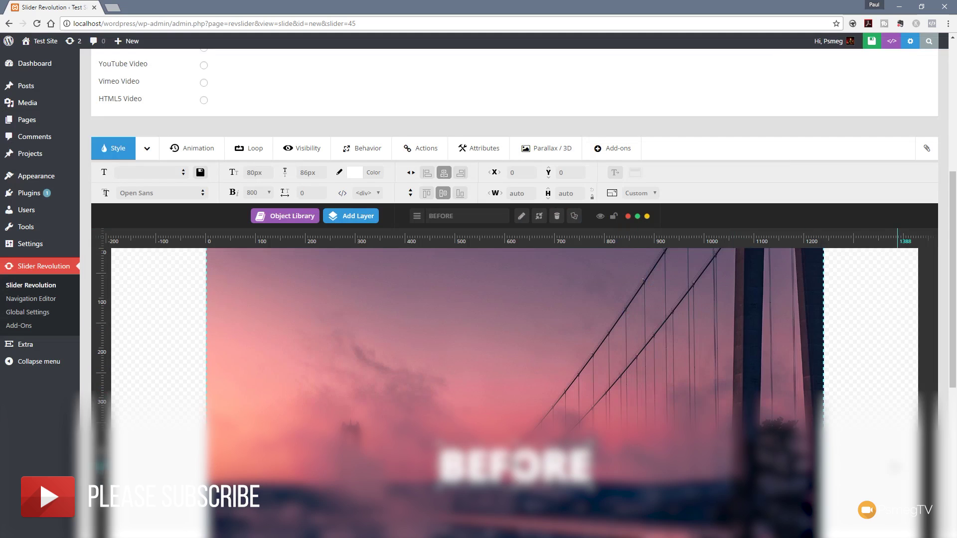
Assign the "BEFORE" layer to the After side in its Before/After add-on settings and save the slide.
{"action": "scroll", "coordinate": [627, 374], "scroll_direction": "down", "scroll_amount": 2}
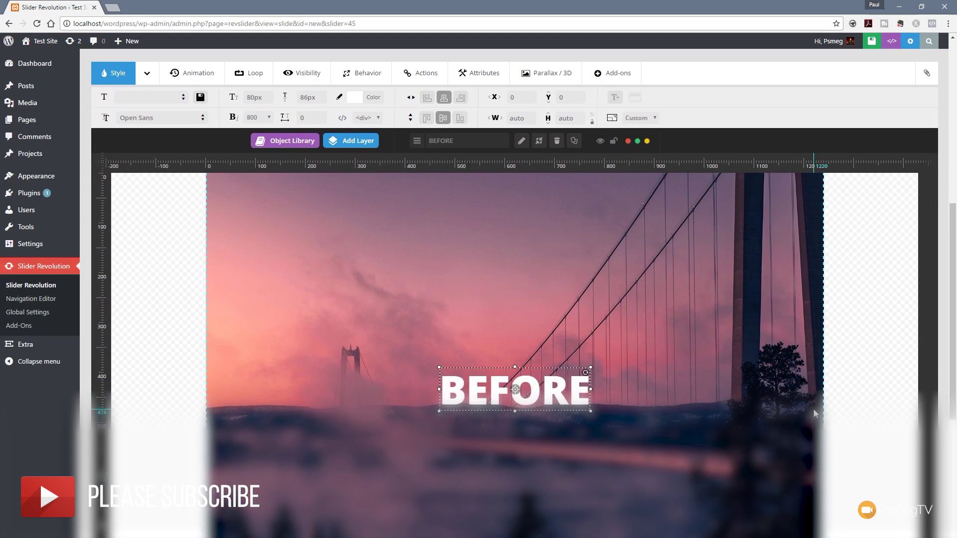
{"action": "scroll", "coordinate": [895, 399], "scroll_direction": "up", "scroll_amount": 2}
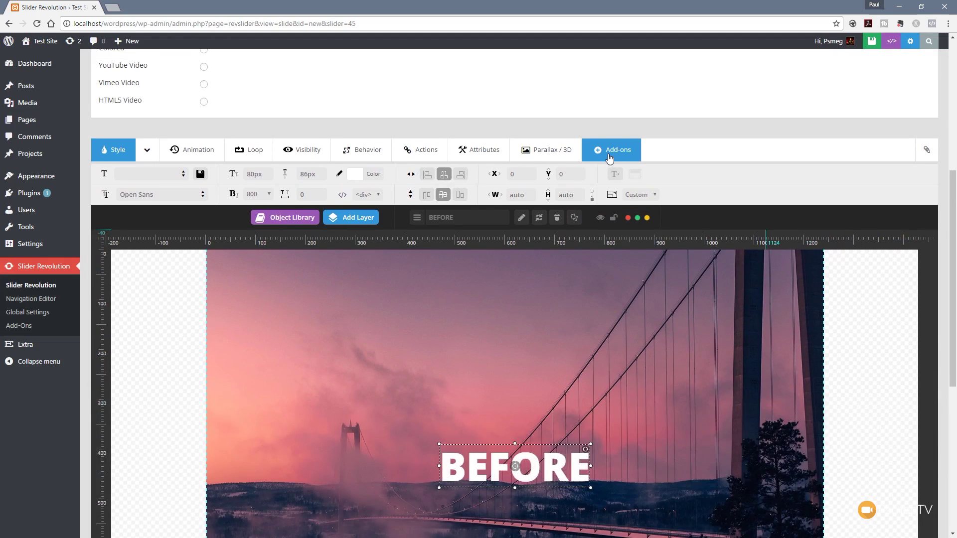
{"action": "left_click", "coordinate": [609, 156]}
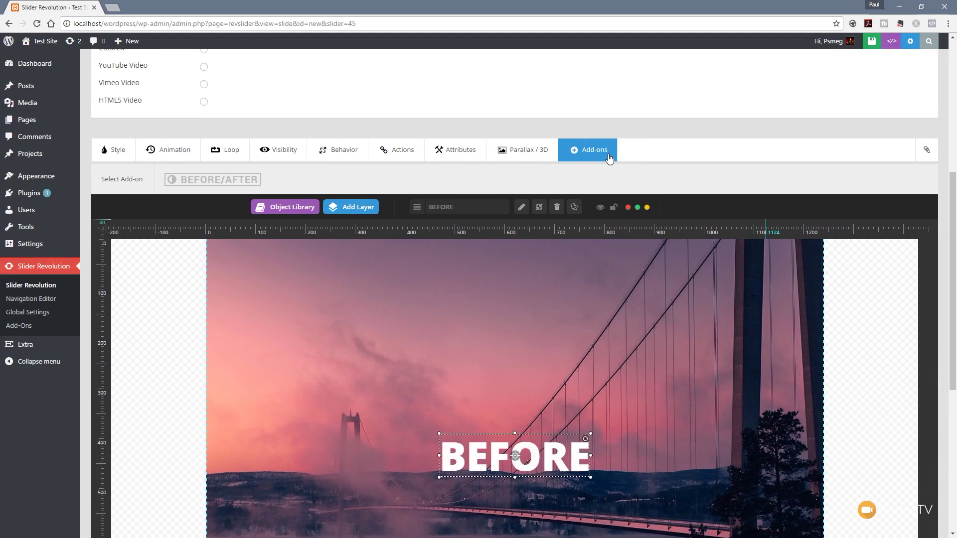
{"action": "left_click", "coordinate": [187, 182]}
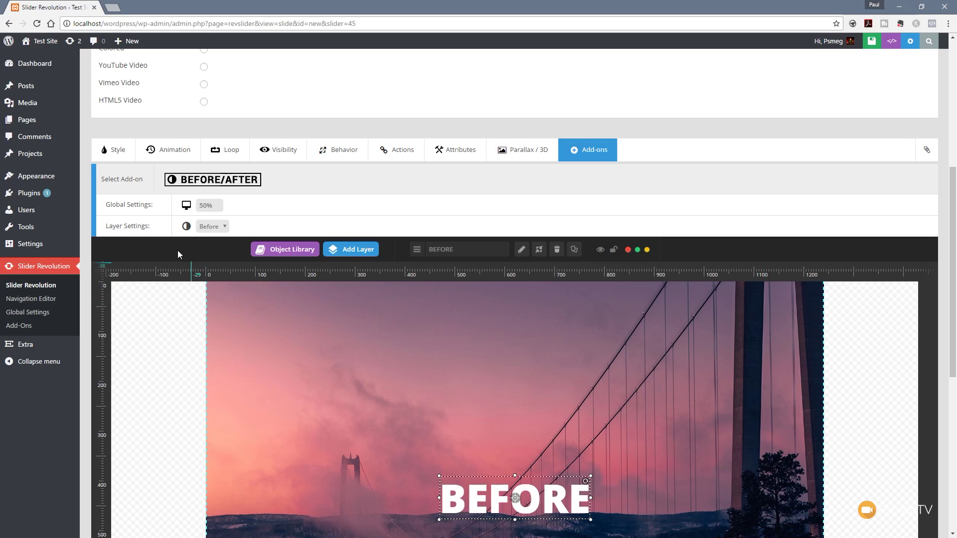
{"action": "left_click", "coordinate": [225, 227]}
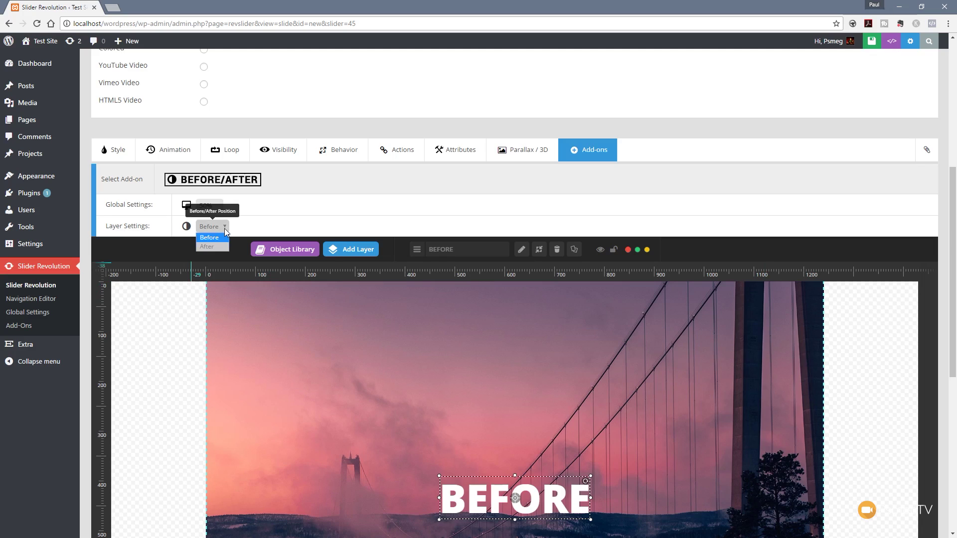
{"action": "left_click", "coordinate": [362, 179]}
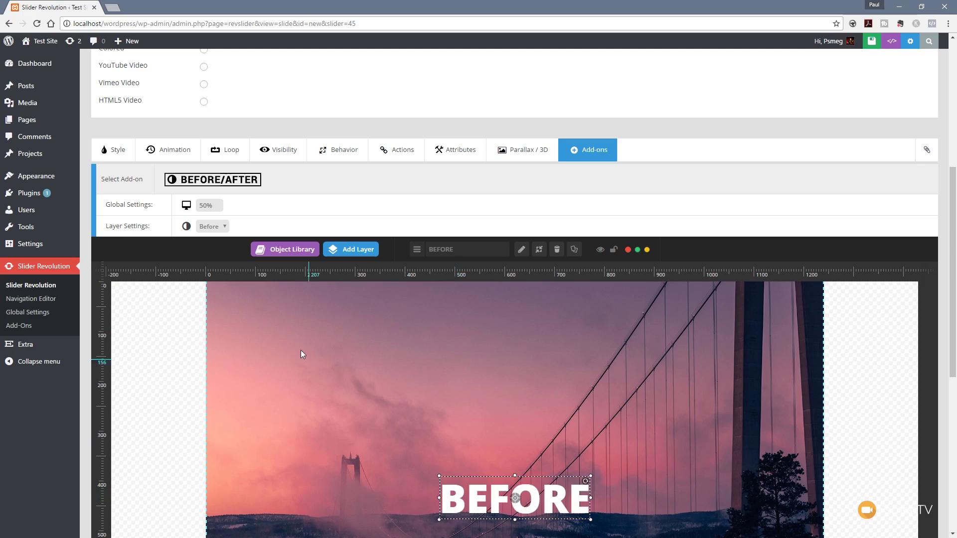
{"action": "left_click", "coordinate": [213, 229]}
{"action": "left_click", "coordinate": [214, 250]}
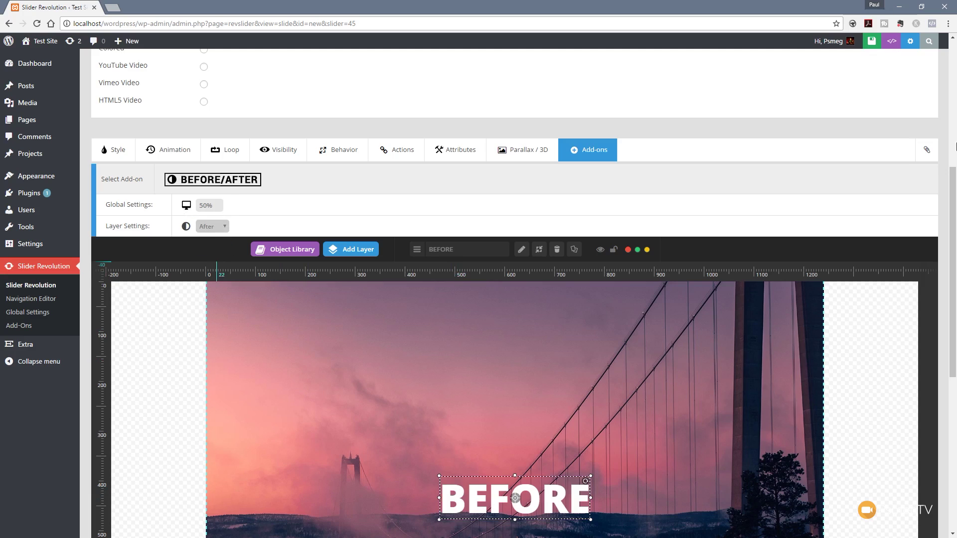
{"action": "left_click", "coordinate": [867, 43]}
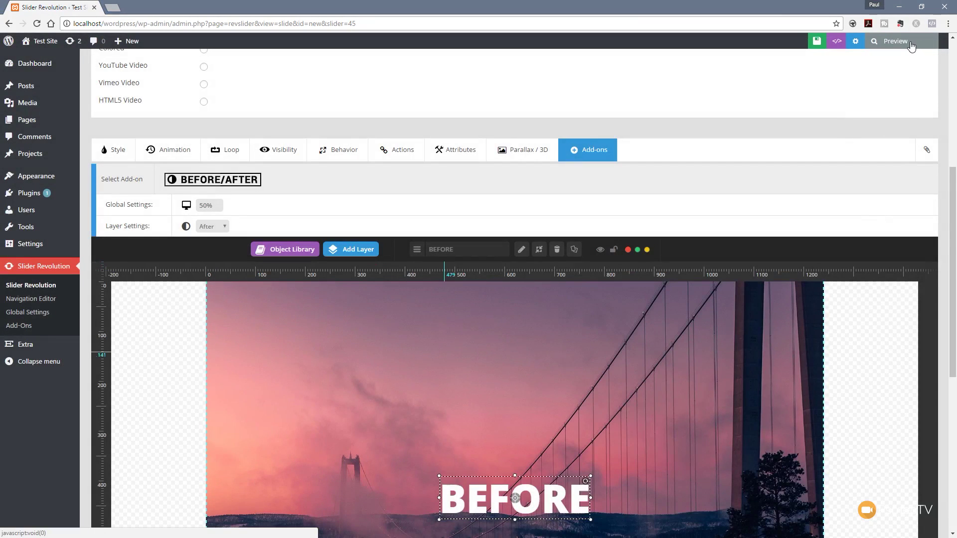
Preview the saved slide with the divider moved to the left of the "BEFORE" text, and close the preview.
{"action": "left_click", "coordinate": [910, 40]}
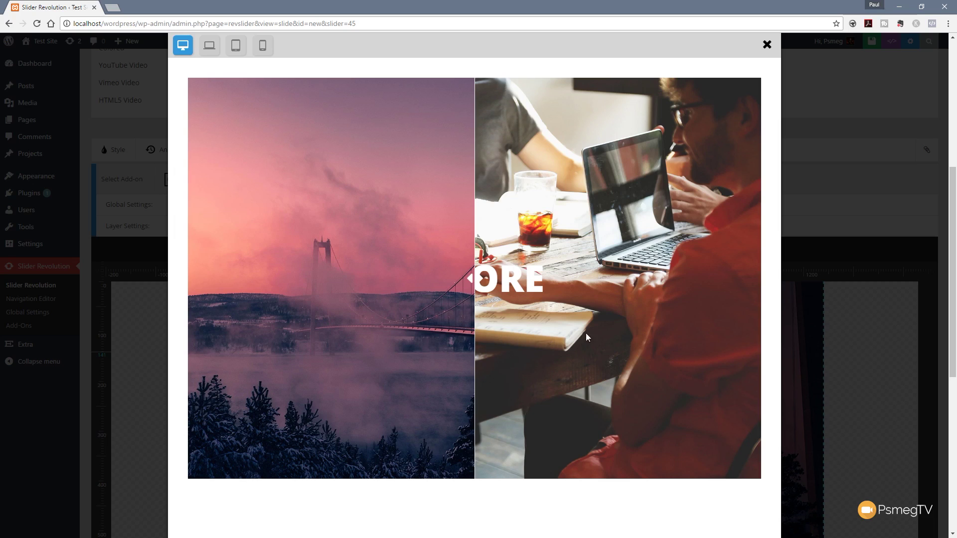
{"action": "left_click_drag", "start_coordinate": [469, 280], "coordinate": [343, 292]}
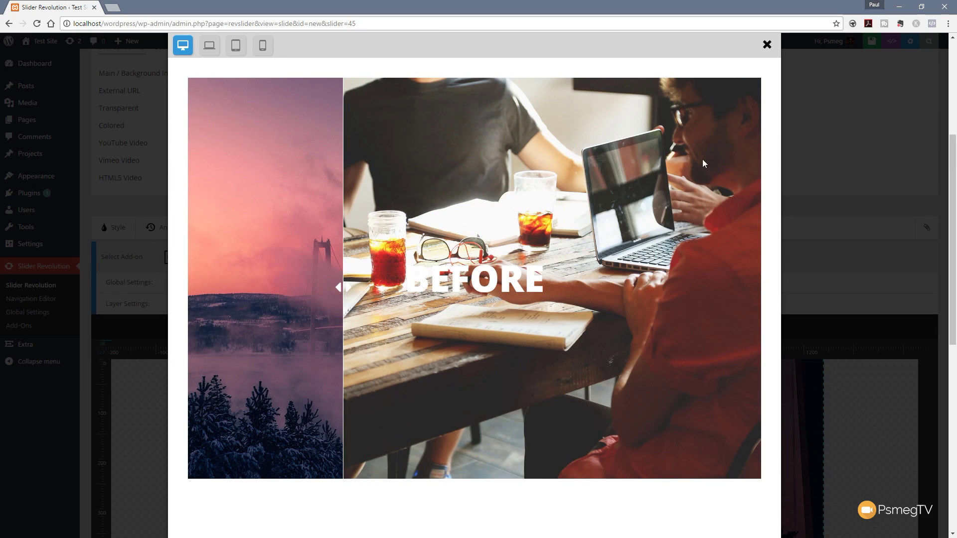
{"action": "left_click", "coordinate": [767, 45]}
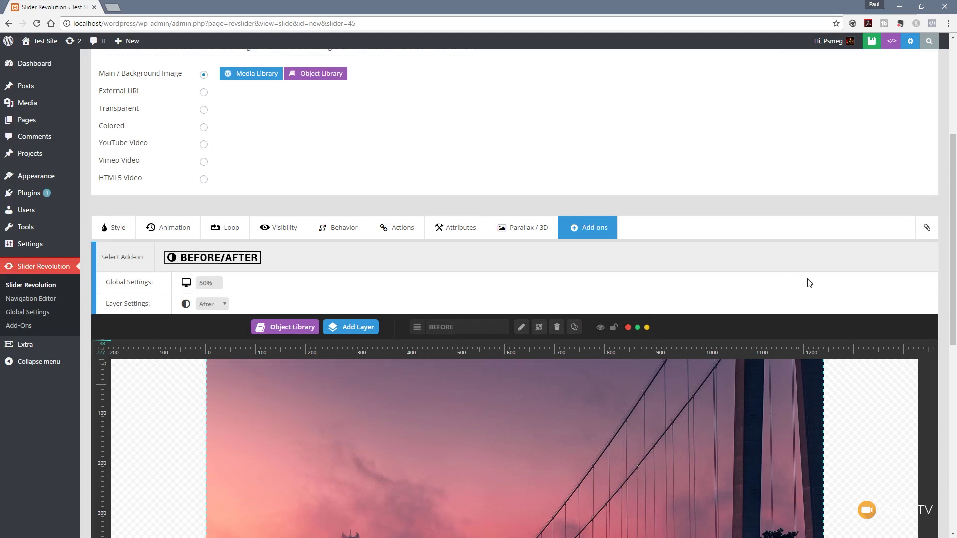
Hide the "BEFORE" text layer on the canvas and show it again.
{"action": "scroll", "coordinate": [808, 279], "scroll_direction": "down", "scroll_amount": 2}
{"action": "scroll", "coordinate": [808, 282], "scroll_direction": "down", "scroll_amount": 2}
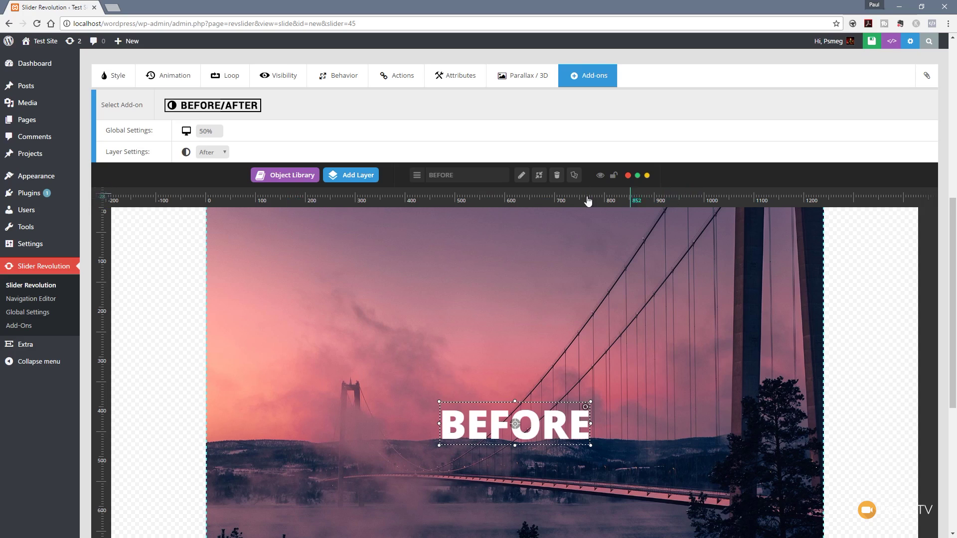
{"action": "left_click", "coordinate": [629, 180]}
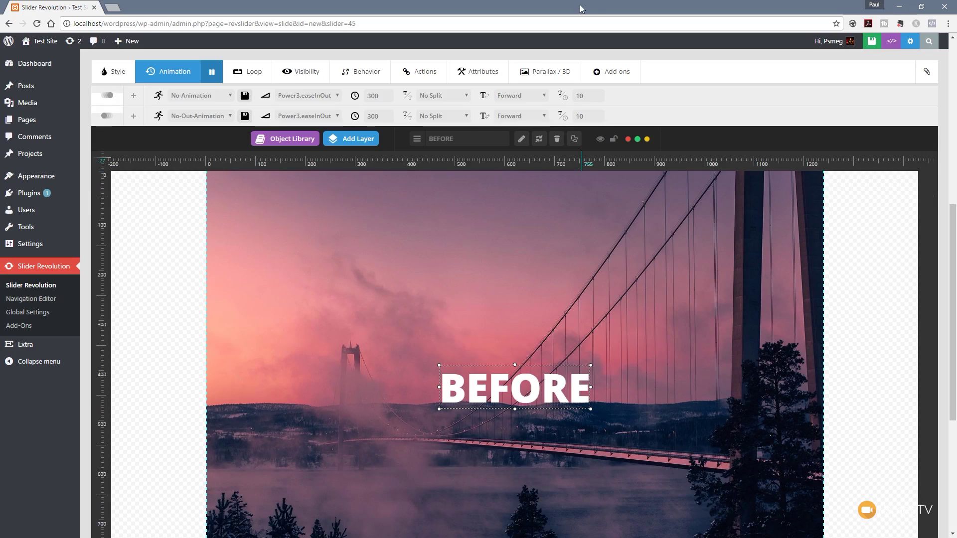
{"action": "left_click", "coordinate": [627, 139]}
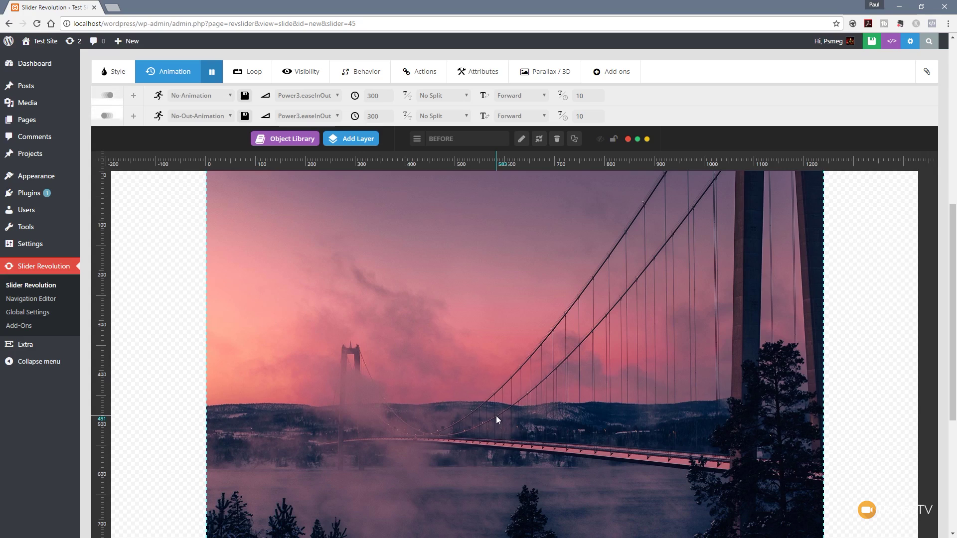
{"action": "left_click", "coordinate": [638, 140]}
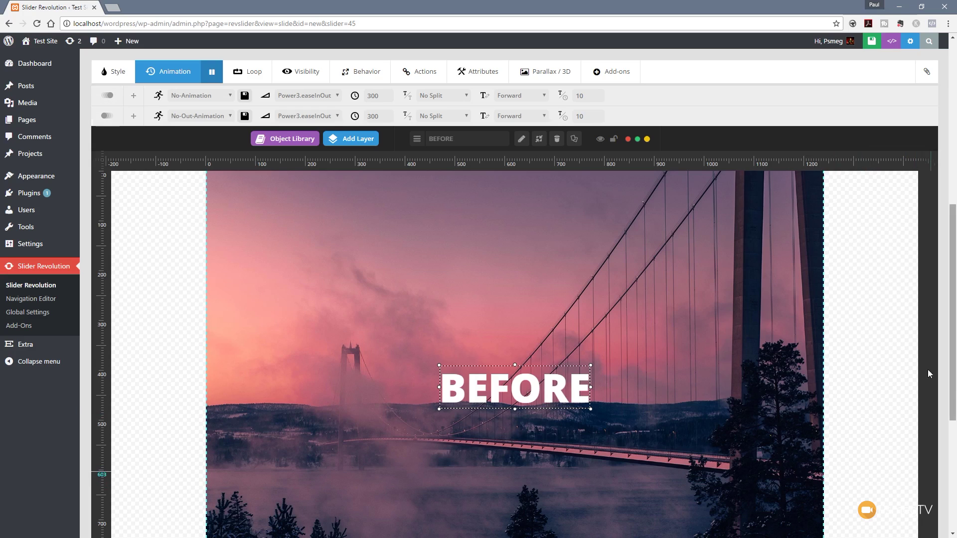
Save the slide and open the Before/After add-on options in the slider settings.
{"action": "left_click", "coordinate": [869, 41]}
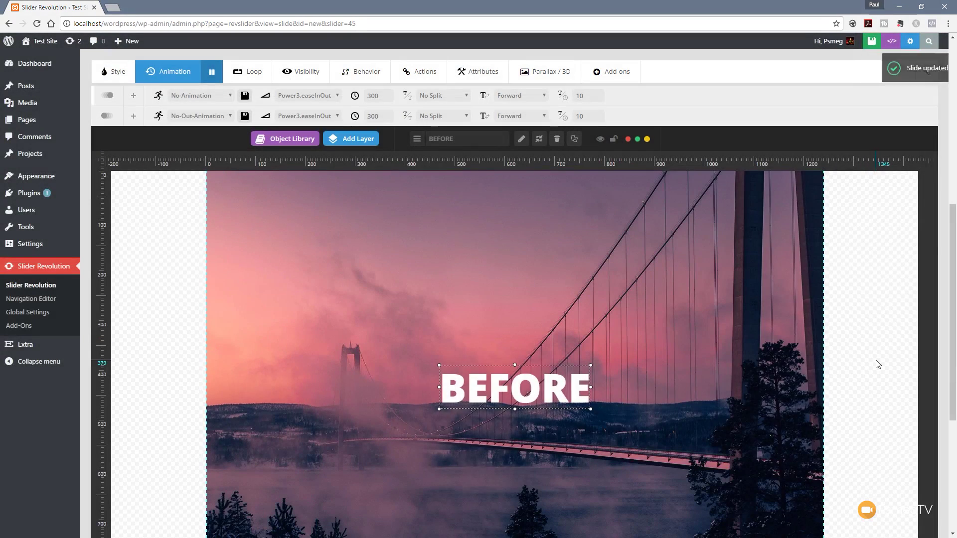
{"action": "scroll", "coordinate": [876, 363], "scroll_direction": "up", "scroll_amount": 8}
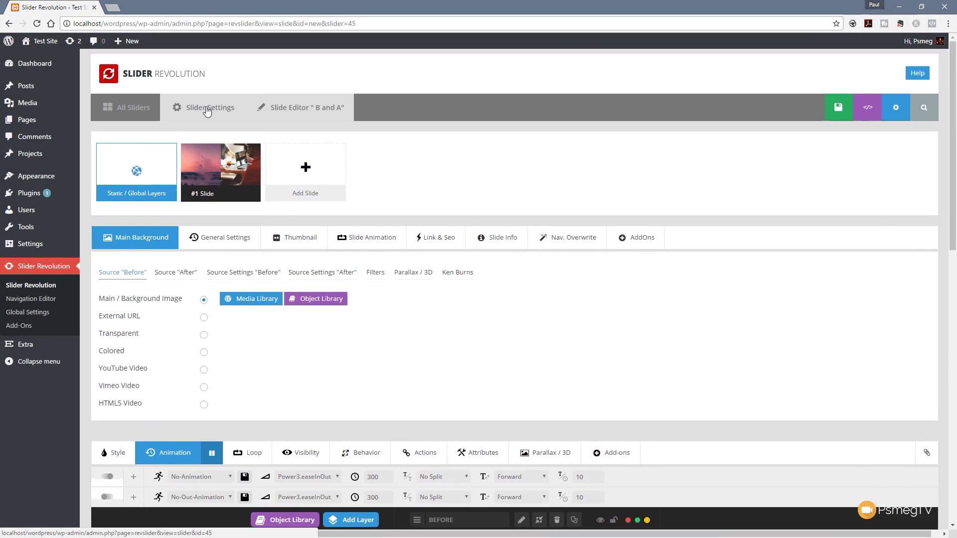
{"action": "left_click", "coordinate": [207, 110]}
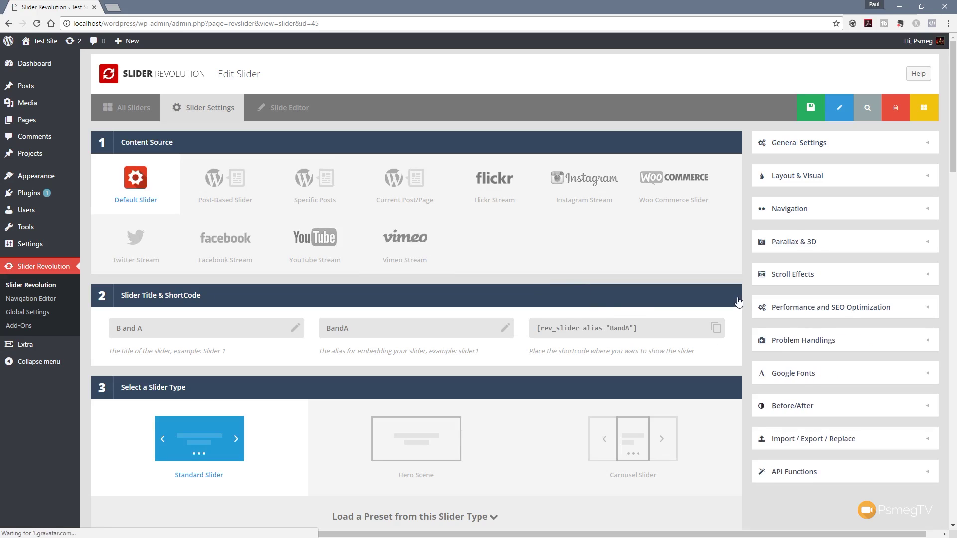
{"action": "left_click", "coordinate": [807, 413]}
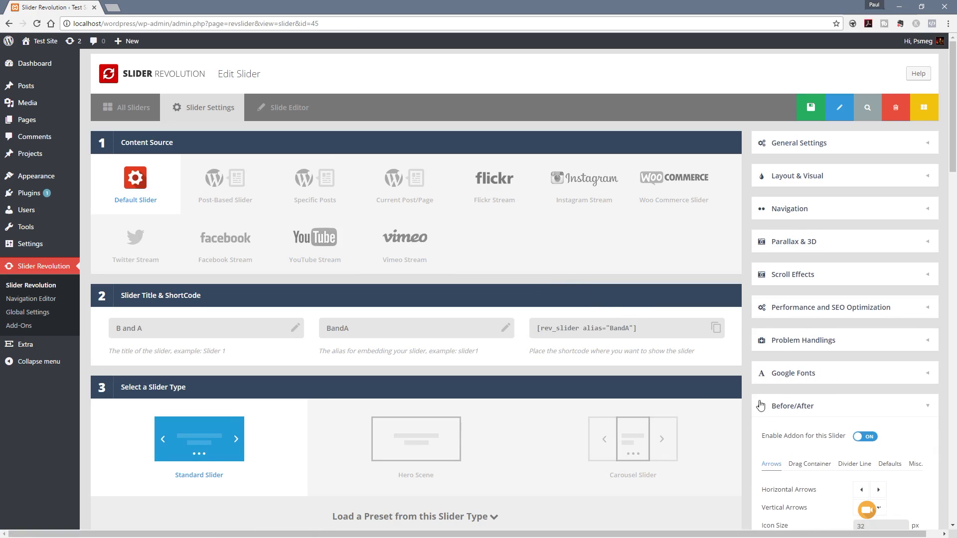
Style the divider arrows with a double arrow for the left one, an icon size of 50 px and icon shadow enabled.
{"action": "scroll", "coordinate": [651, 374], "scroll_direction": "down", "scroll_amount": 5}
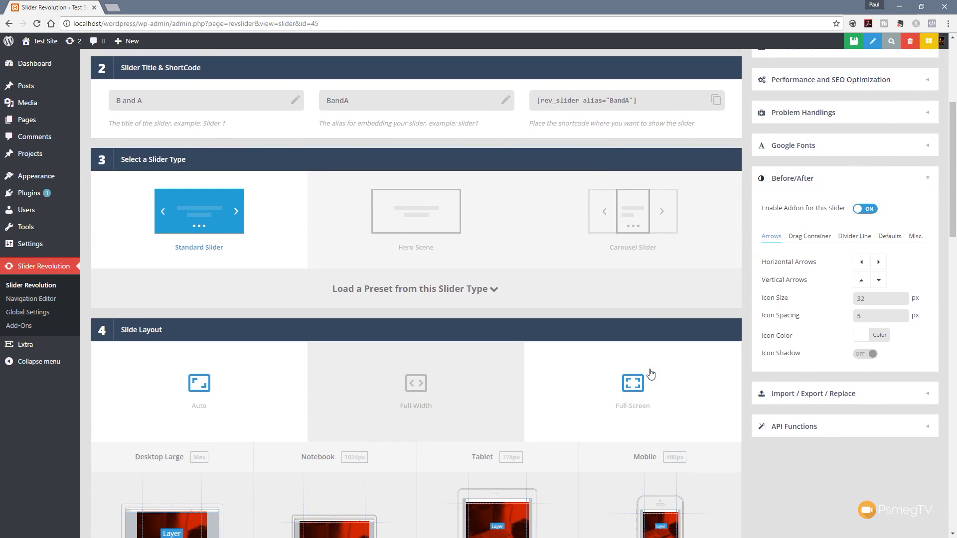
{"action": "left_click", "coordinate": [862, 266]}
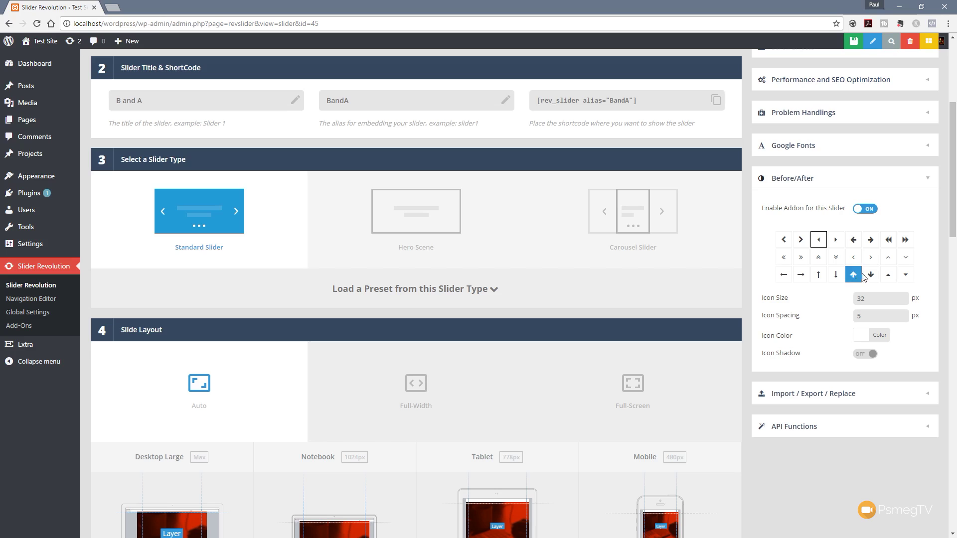
{"action": "left_click", "coordinate": [890, 242]}
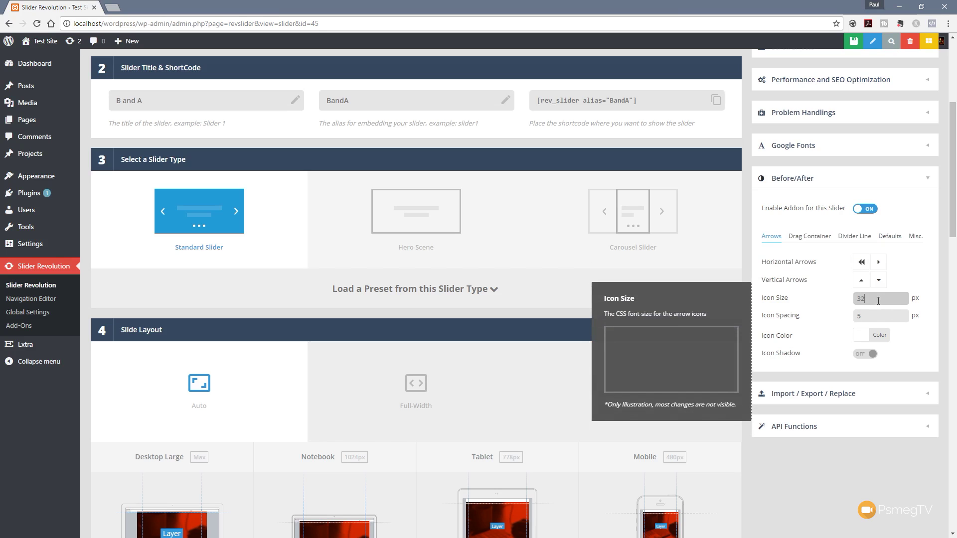
{"action": "left_click_drag", "start_coordinate": [867, 298], "coordinate": [849, 302]}
{"action": "type", "text": "50"}
{"action": "left_click", "coordinate": [859, 315]}
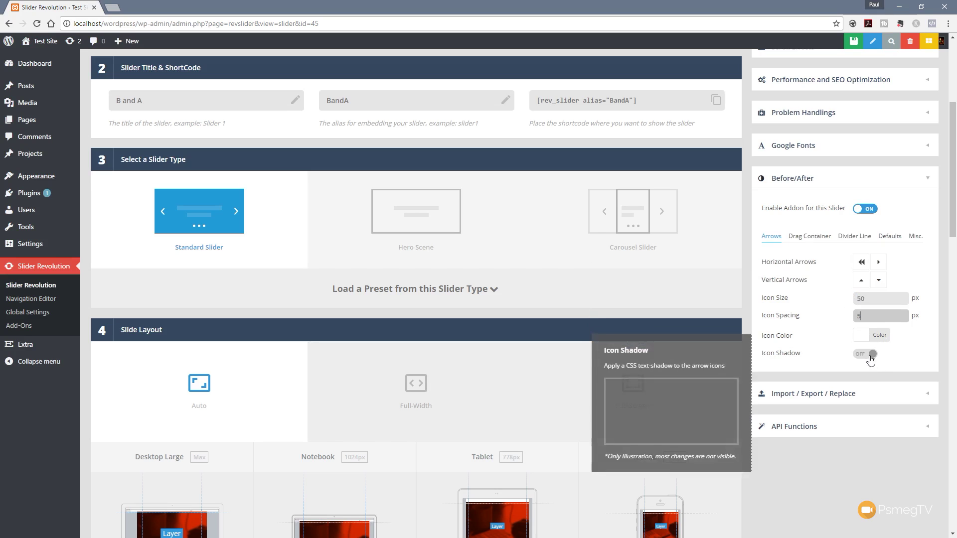
{"action": "left_click", "coordinate": [870, 355]}
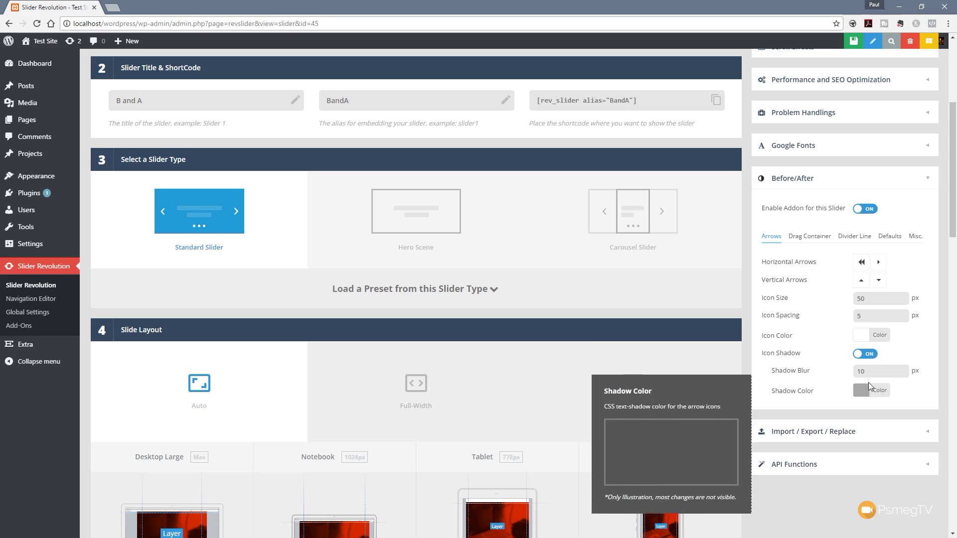
Set the divider line size to 5 px with the white line color #ffffff, and save the slider settings.
{"action": "left_click", "coordinate": [842, 237]}
{"action": "left_click", "coordinate": [849, 264]}
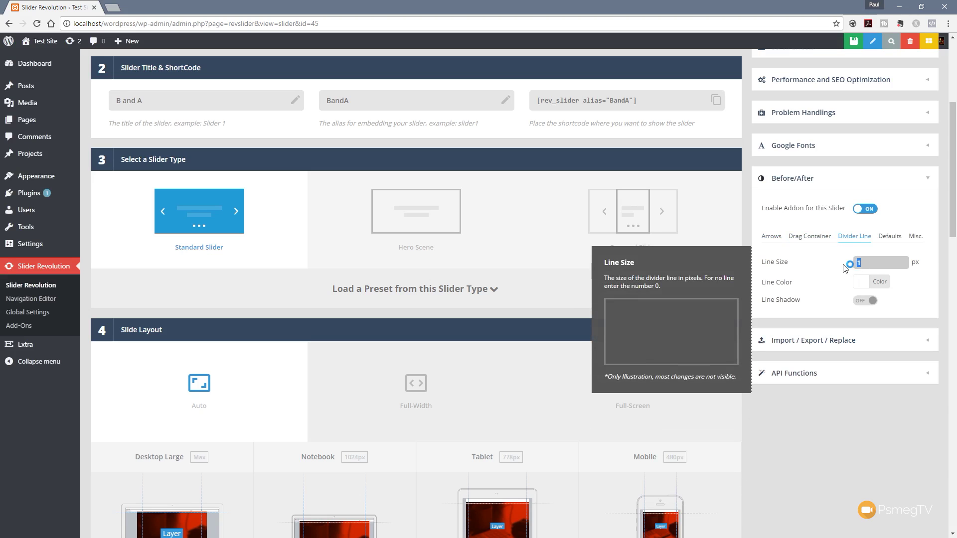
{"action": "type", "text": "5"}
{"action": "left_click", "coordinate": [879, 281]}
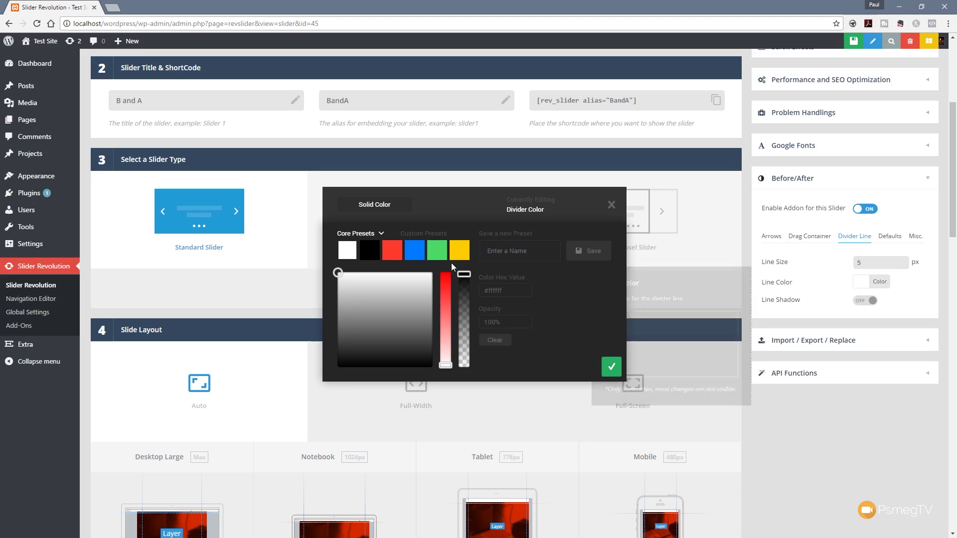
{"action": "left_click", "coordinate": [609, 366]}
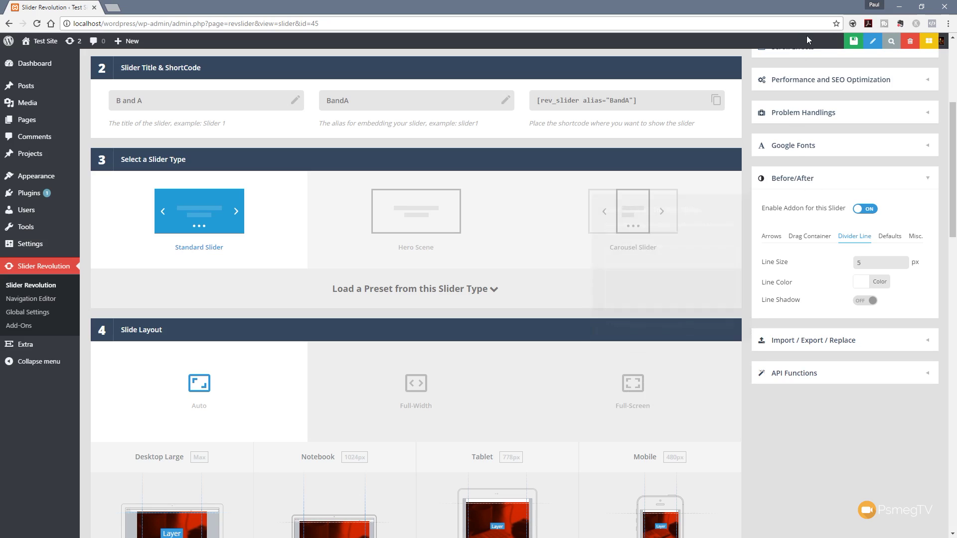
{"action": "left_click", "coordinate": [853, 41]}
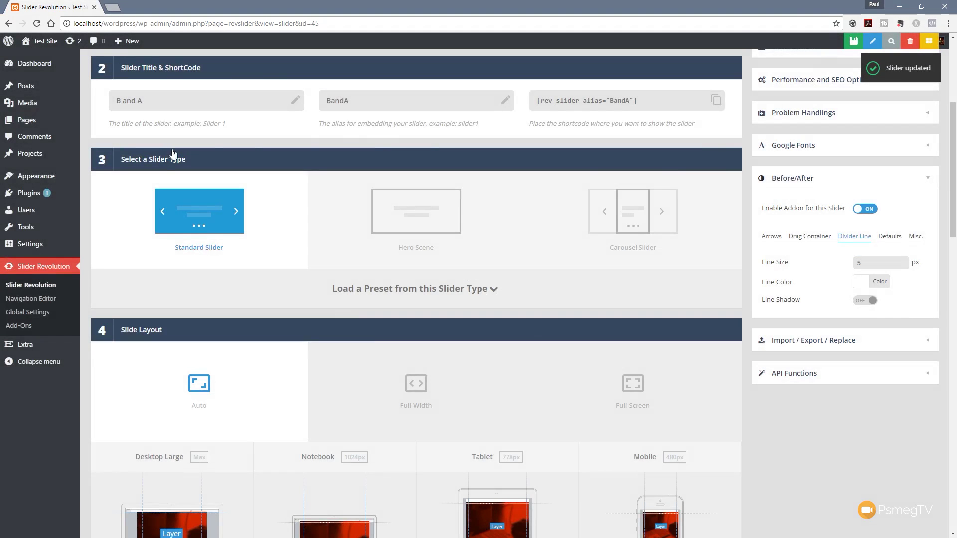
Preview the slide from the slide editor, testing the restyled arrows and divider in both directions, and close the preview.
{"action": "scroll", "coordinate": [269, 246], "scroll_direction": "up", "scroll_amount": 5}
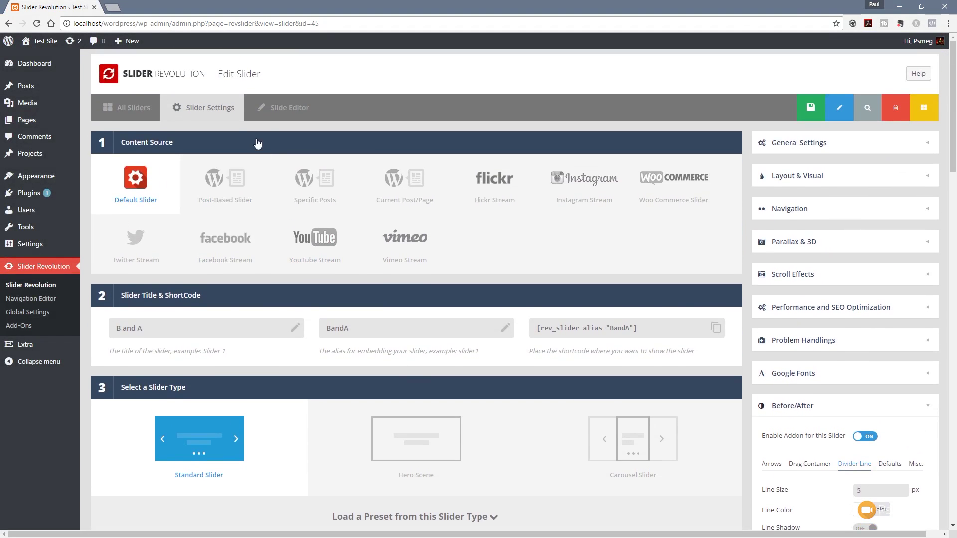
{"action": "left_click", "coordinate": [277, 108]}
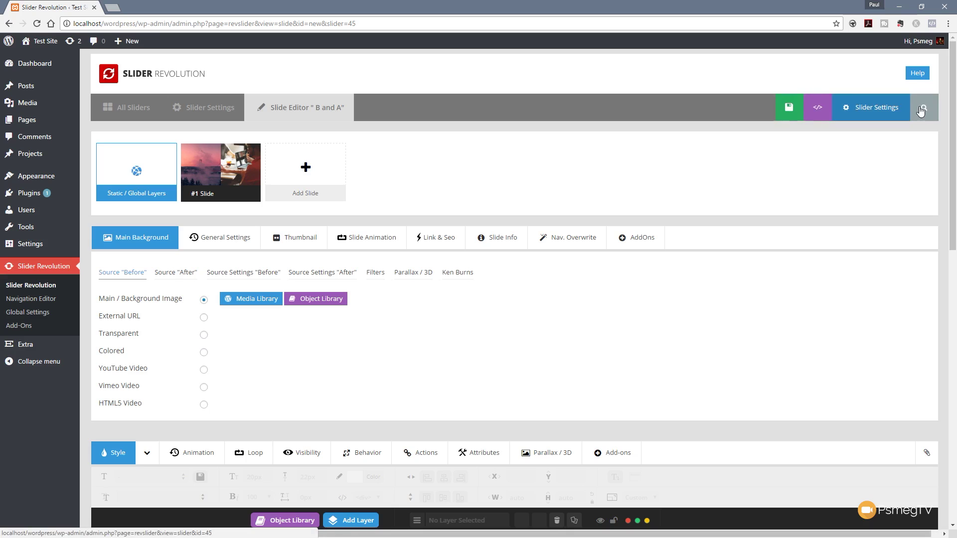
{"action": "left_click", "coordinate": [892, 108]}
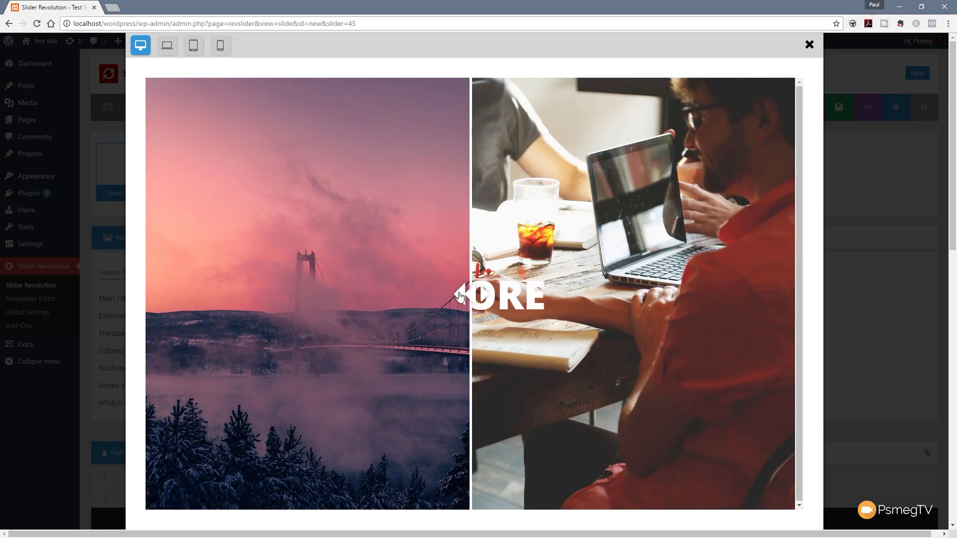
{"action": "left_click_drag", "start_coordinate": [459, 298], "coordinate": [321, 299]}
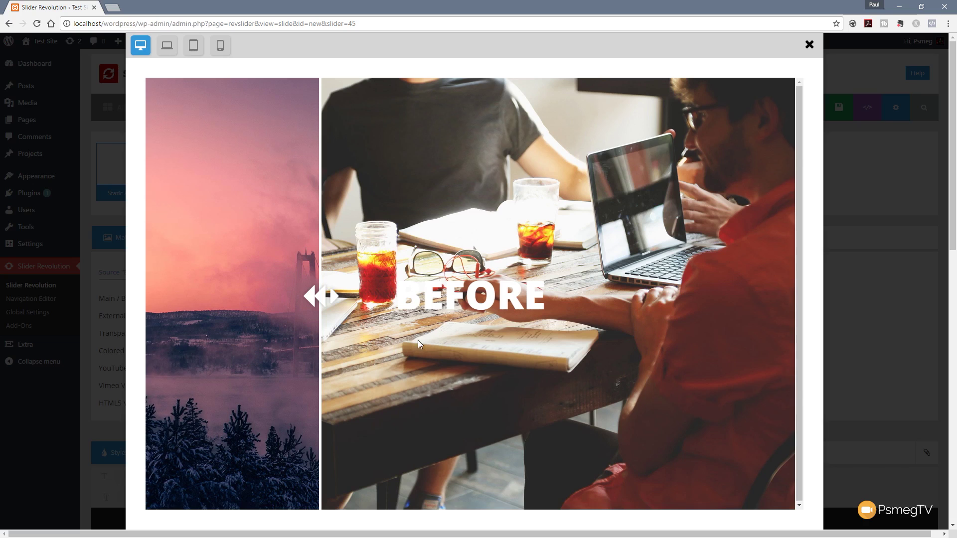
{"action": "left_click_drag", "start_coordinate": [320, 295], "coordinate": [474, 303]}
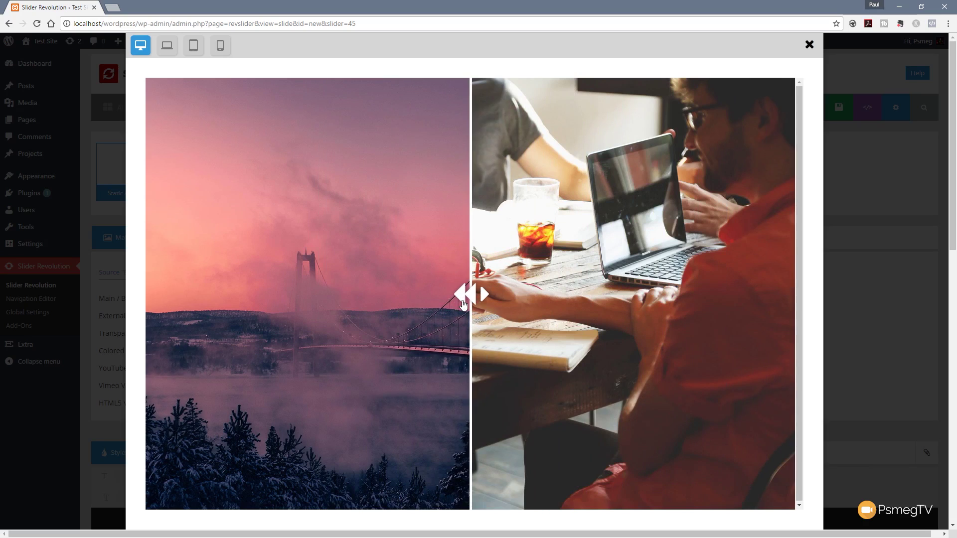
{"action": "left_click", "coordinate": [808, 45]}
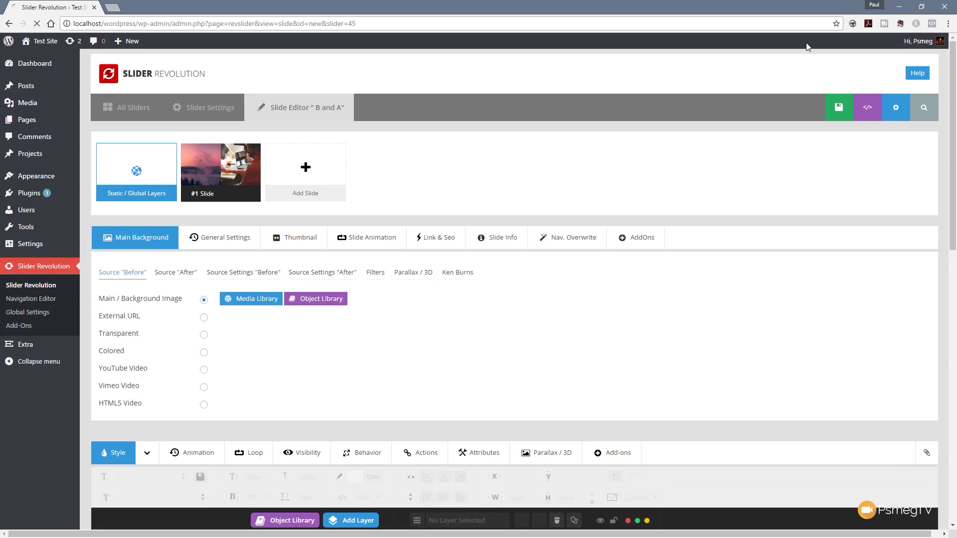